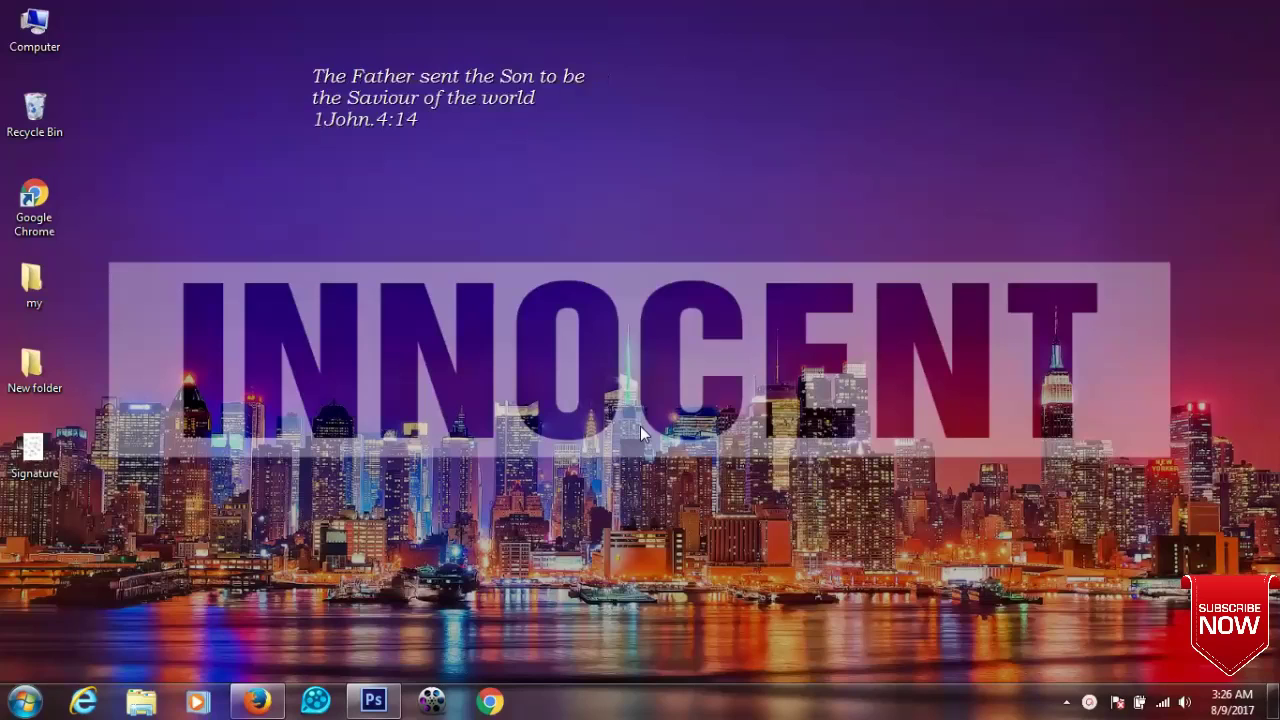
Refresh the desktop, preview the Signature image, and drop it onto Photoshop to open it.
right_click(158, 393)
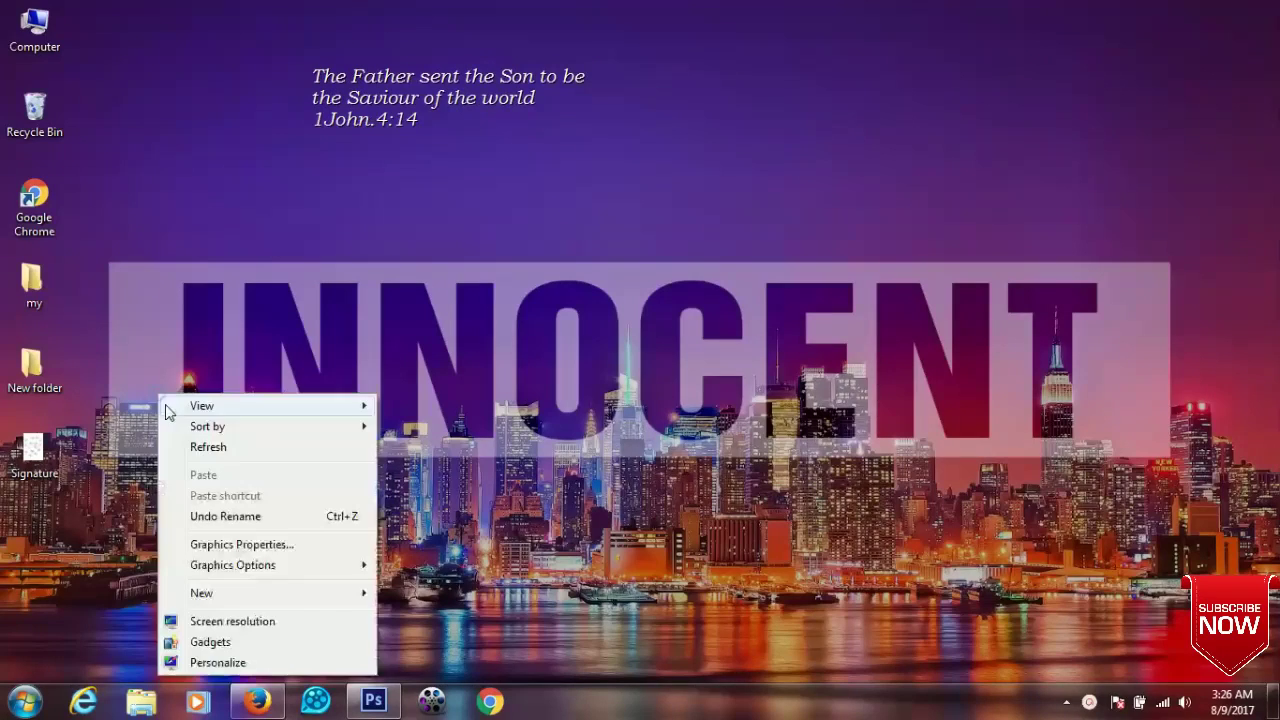
left_click(206, 449)
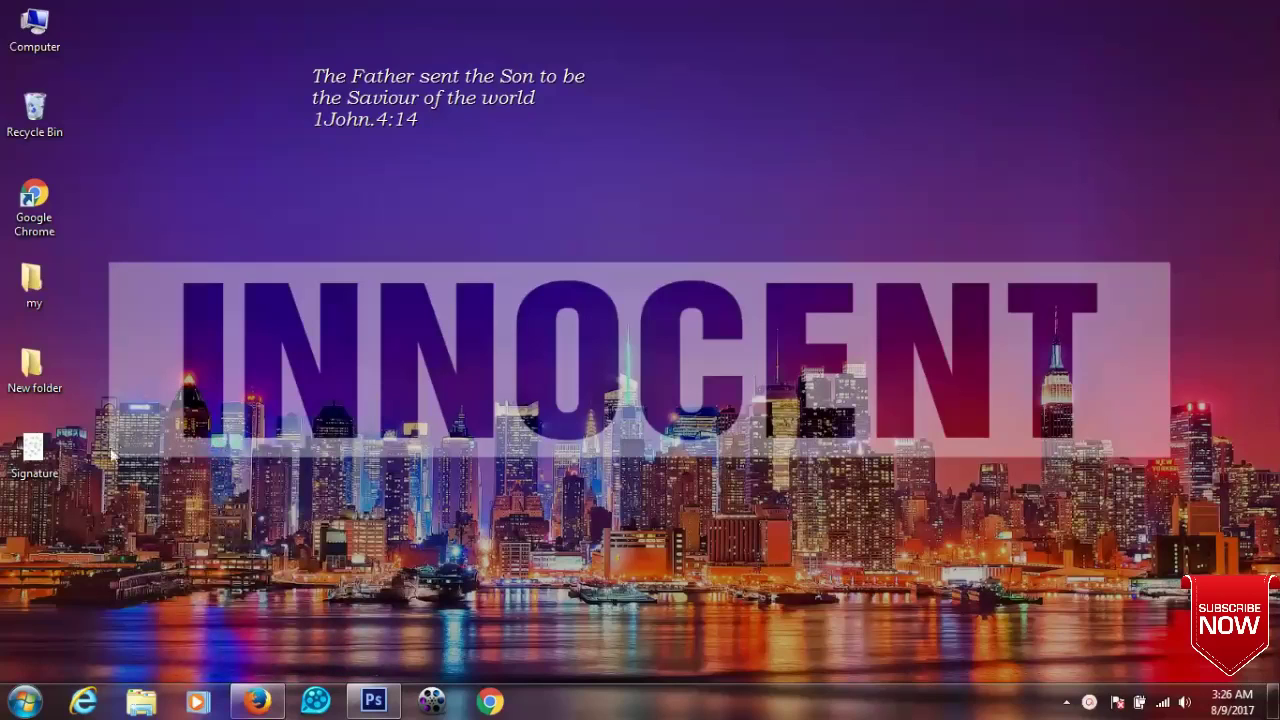
double_click(36, 472)
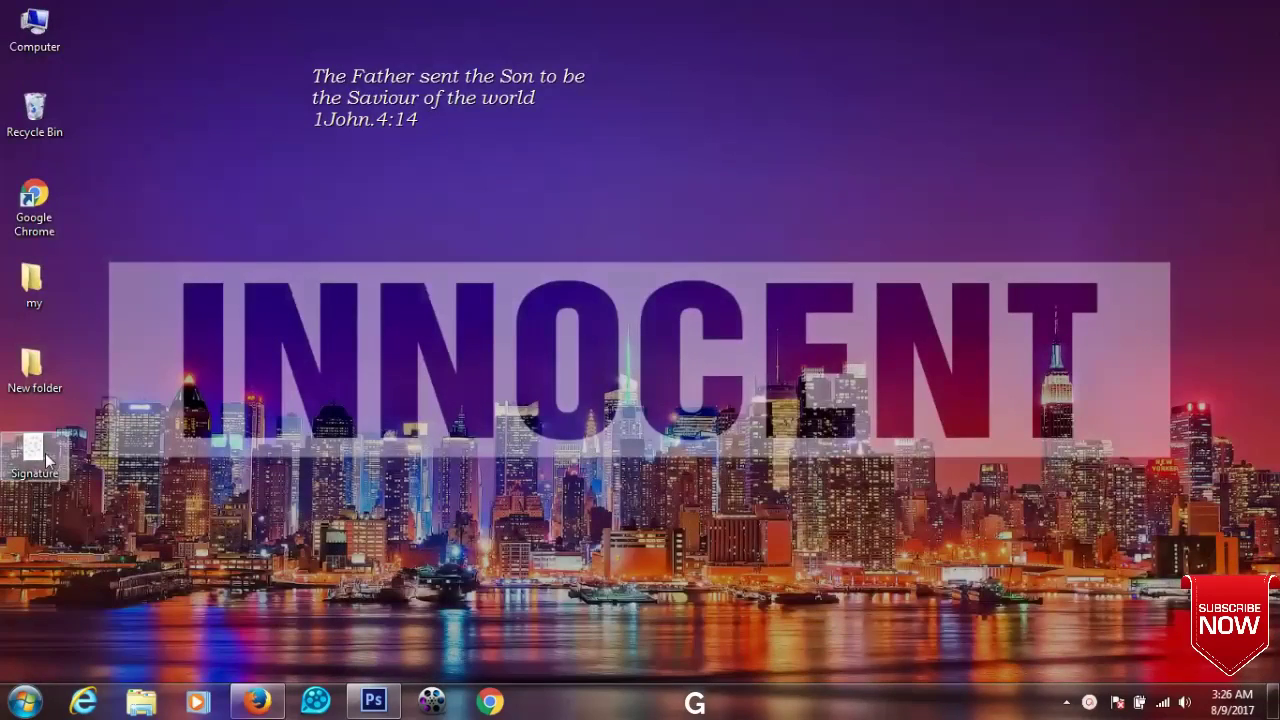
mouse_move(30, 462)
left_mouse_down()
mouse_move(300, 545)
mouse_move(366, 610)
mouse_move(378, 710)
mouse_move(372, 700)
mouse_move(640, 669)
mouse_move(1034, 594)
mouse_move(1030, 568)
mouse_move(774, 491)
left_mouse_up()
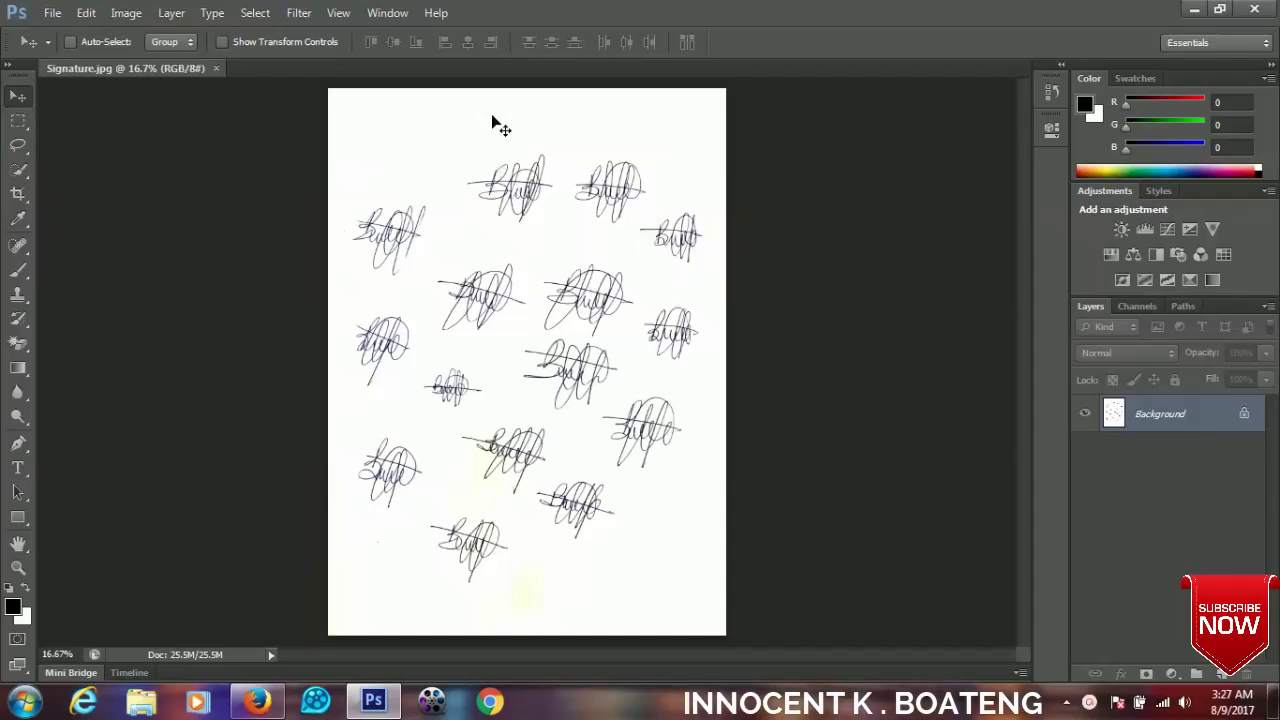
Zoom in and out on Signature.jpg to inspect the handwritten signatures.
scroll(500, 170, "up", 2)
scroll(502, 175, "up", 4)
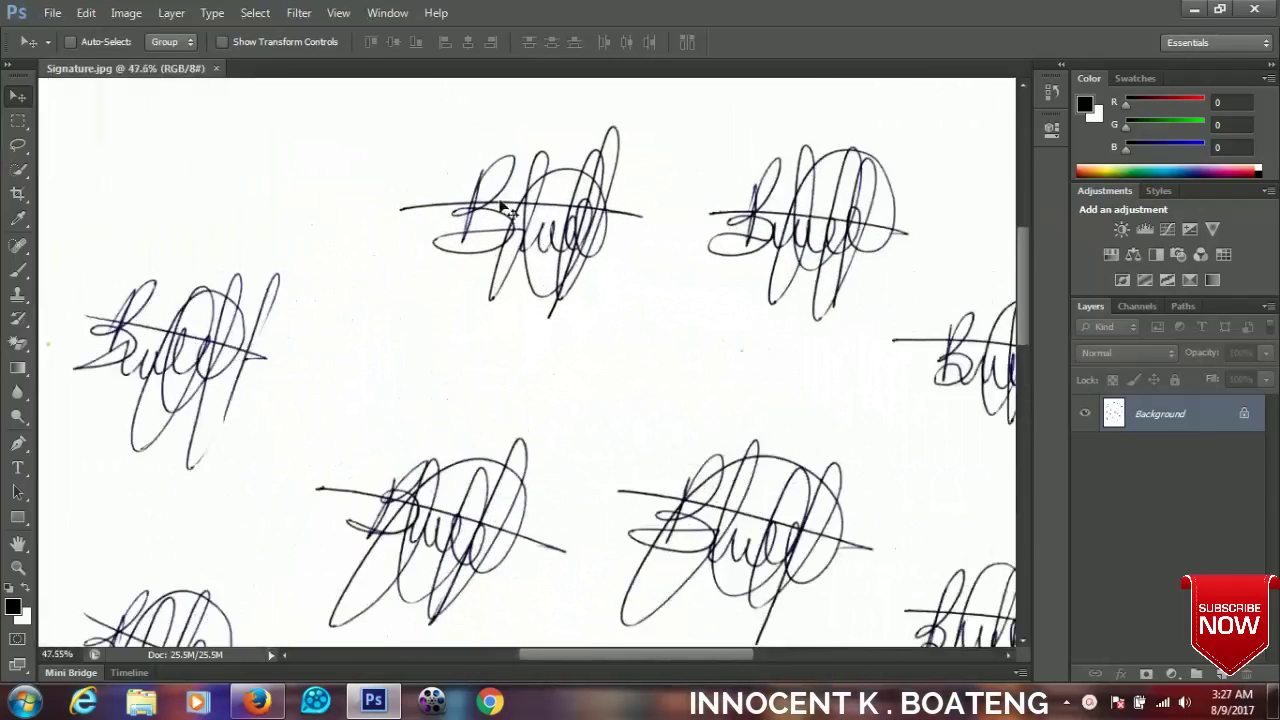
scroll(584, 340, "down", 5)
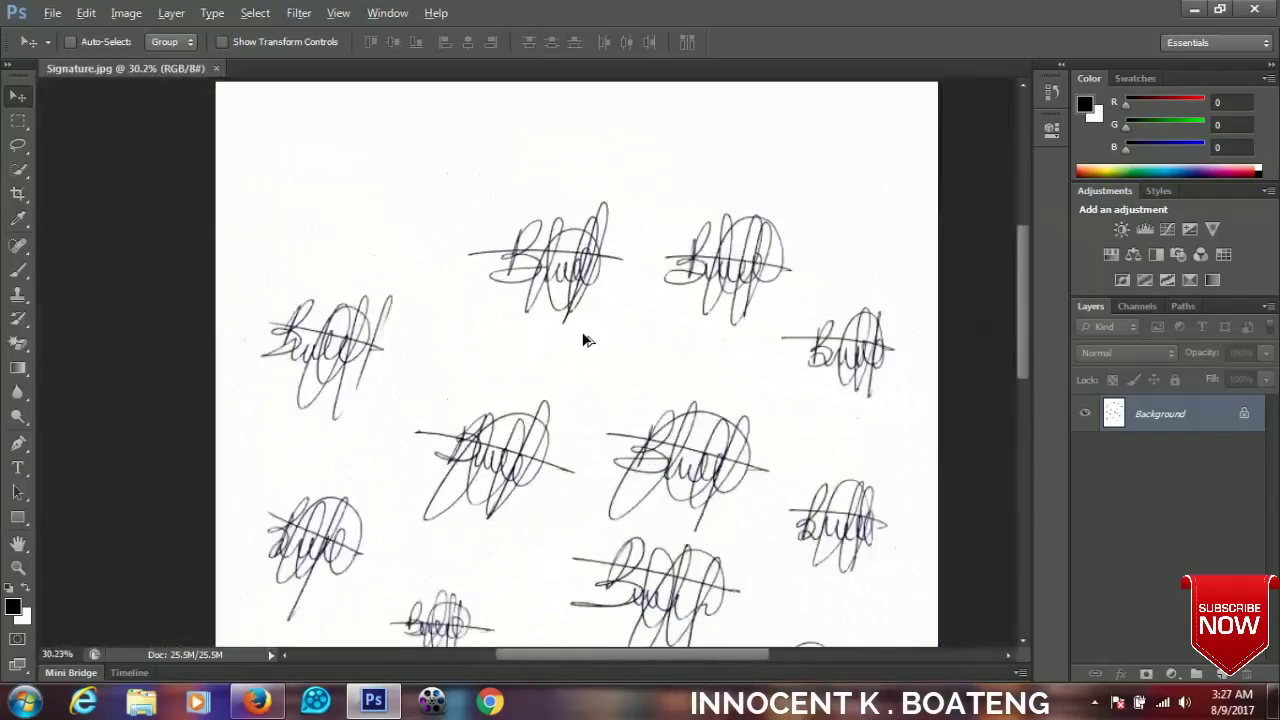
scroll(584, 337, "down", 1)
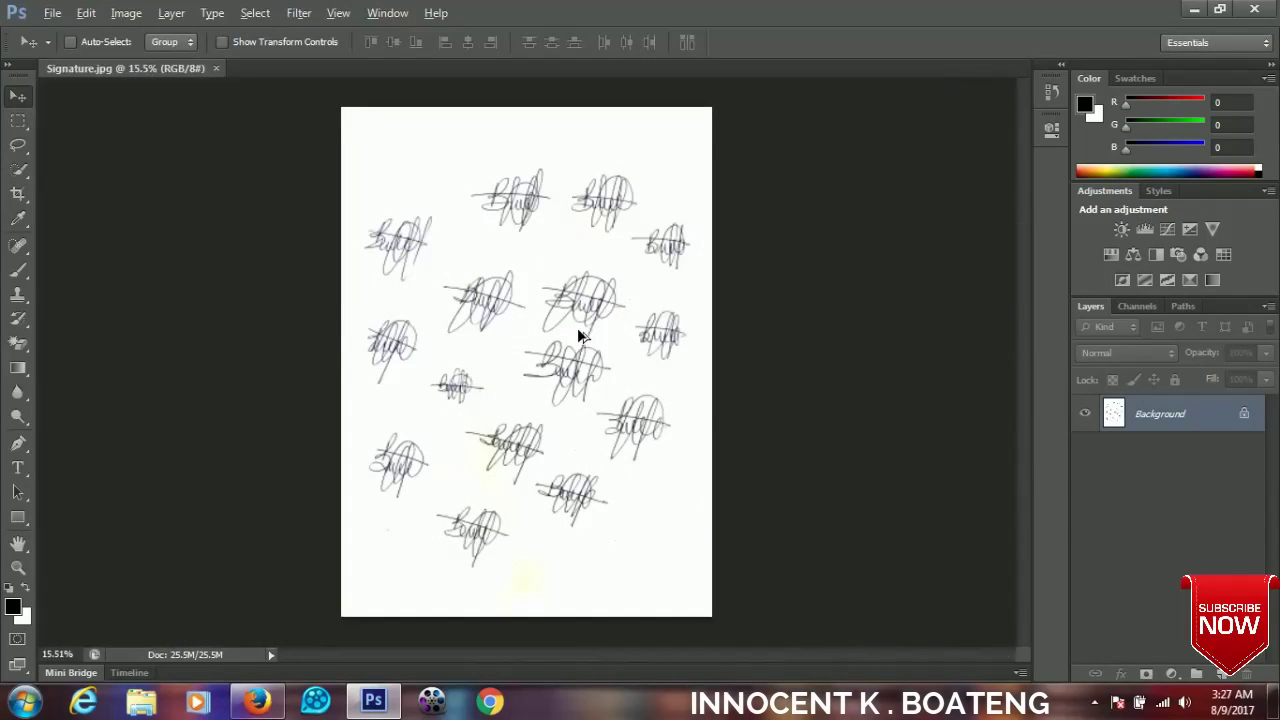
Crop the sheet tightly around the top-centre signature and fit it on screen.
key("c")
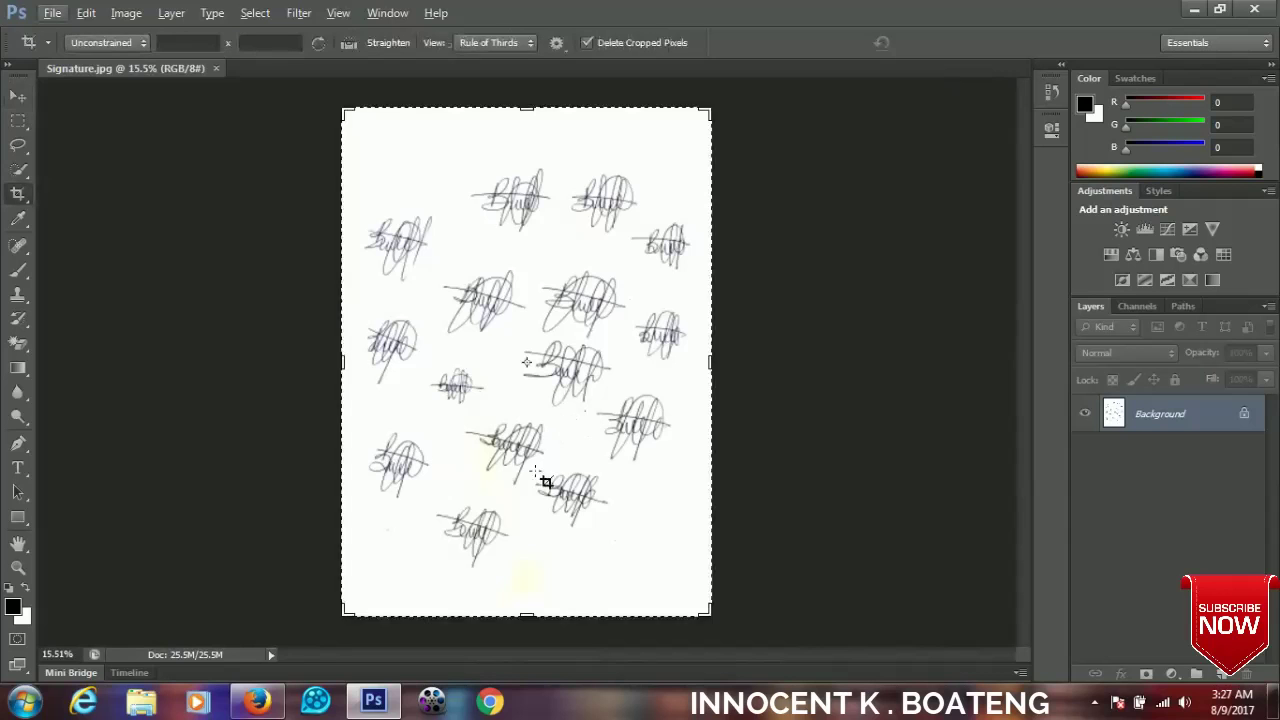
left_click_drag(521, 618, 535, 437)
left_click_drag(710, 368, 636, 357)
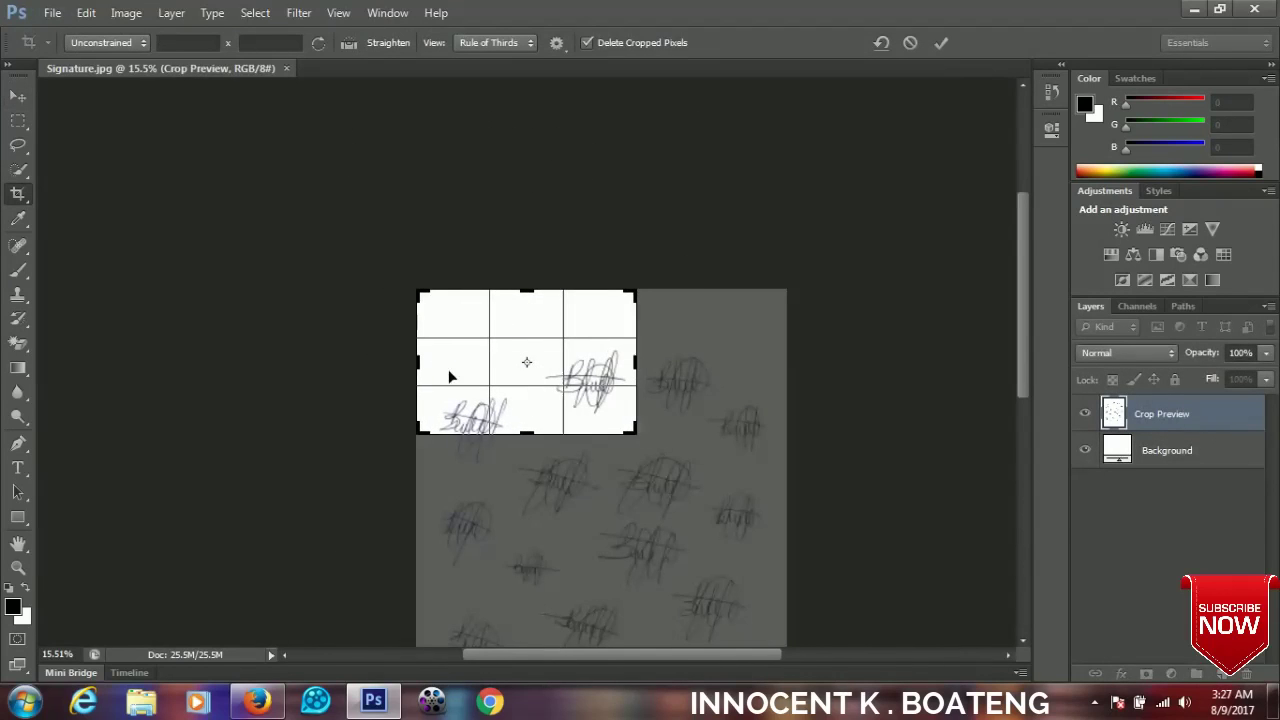
left_click_drag(418, 360, 476, 358)
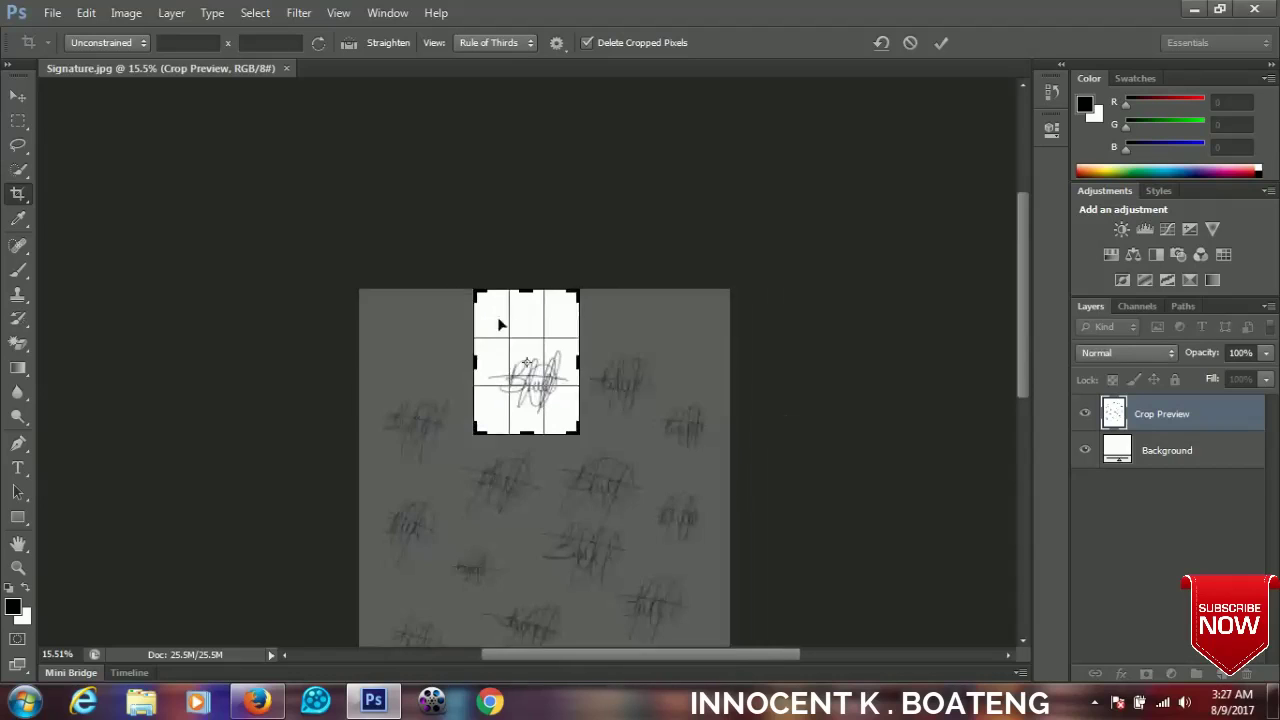
left_click_drag(527, 292, 527, 322)
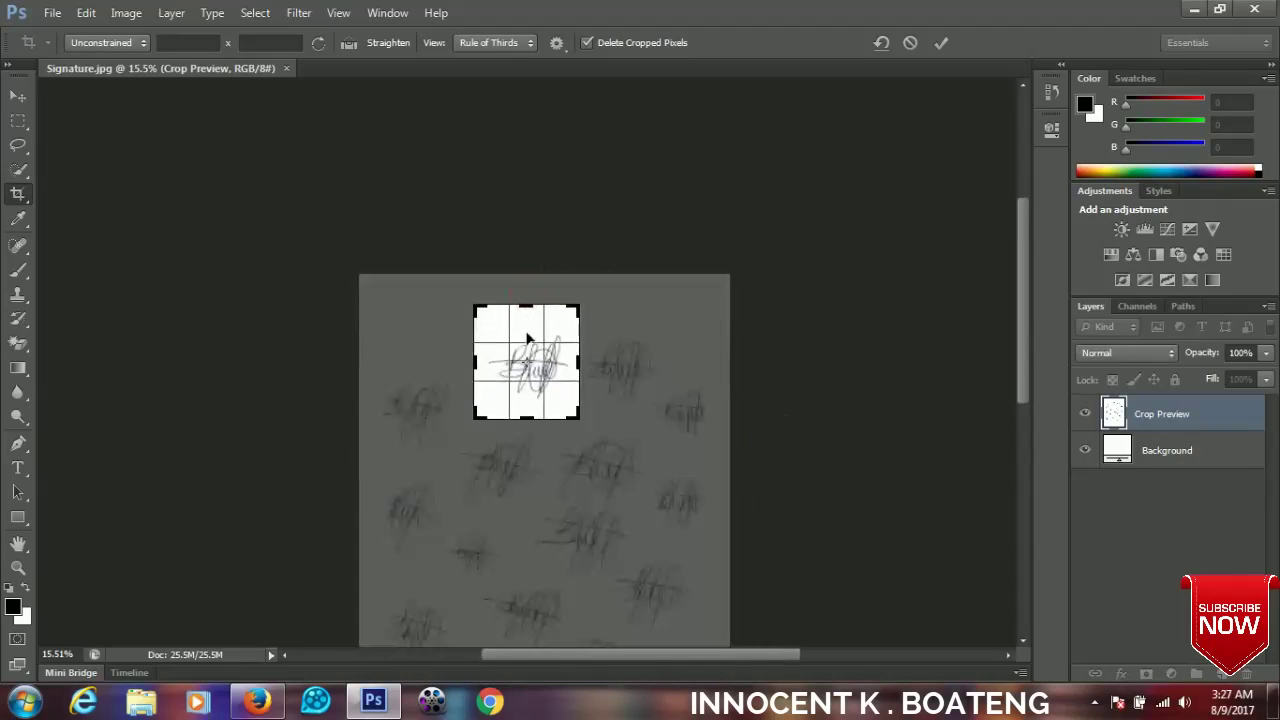
key("Return")
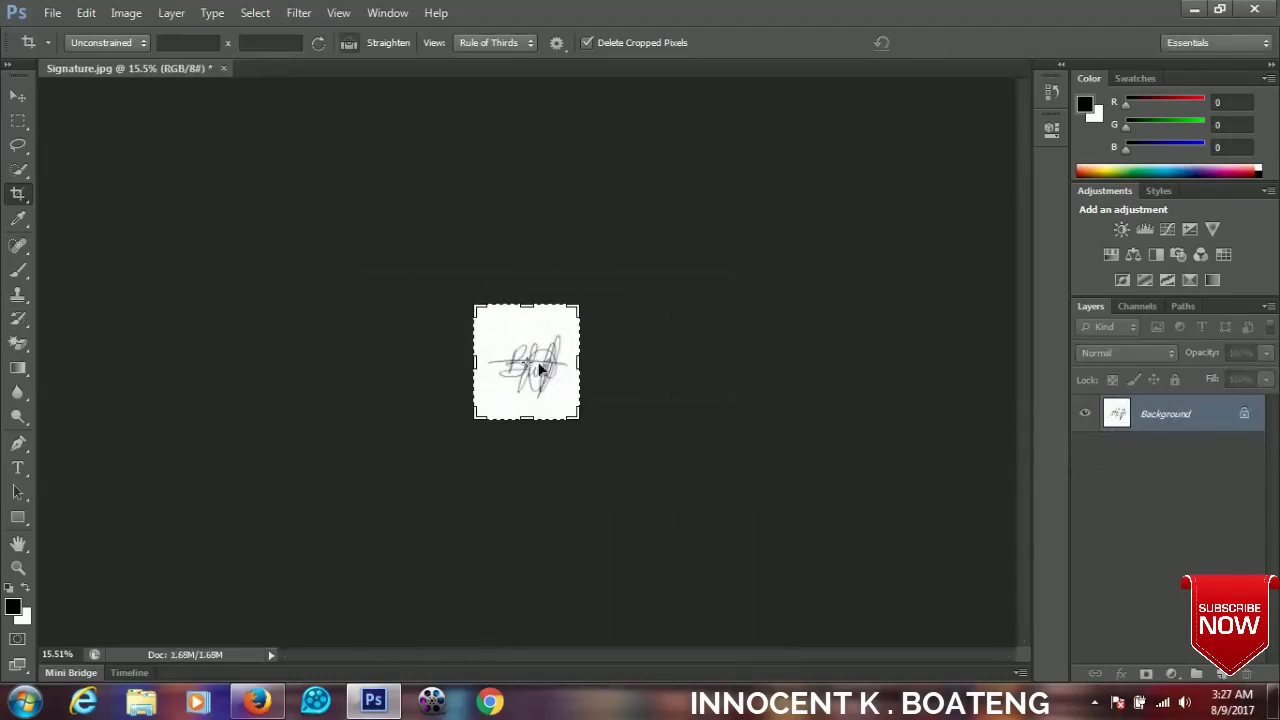
key("ctrl+0")
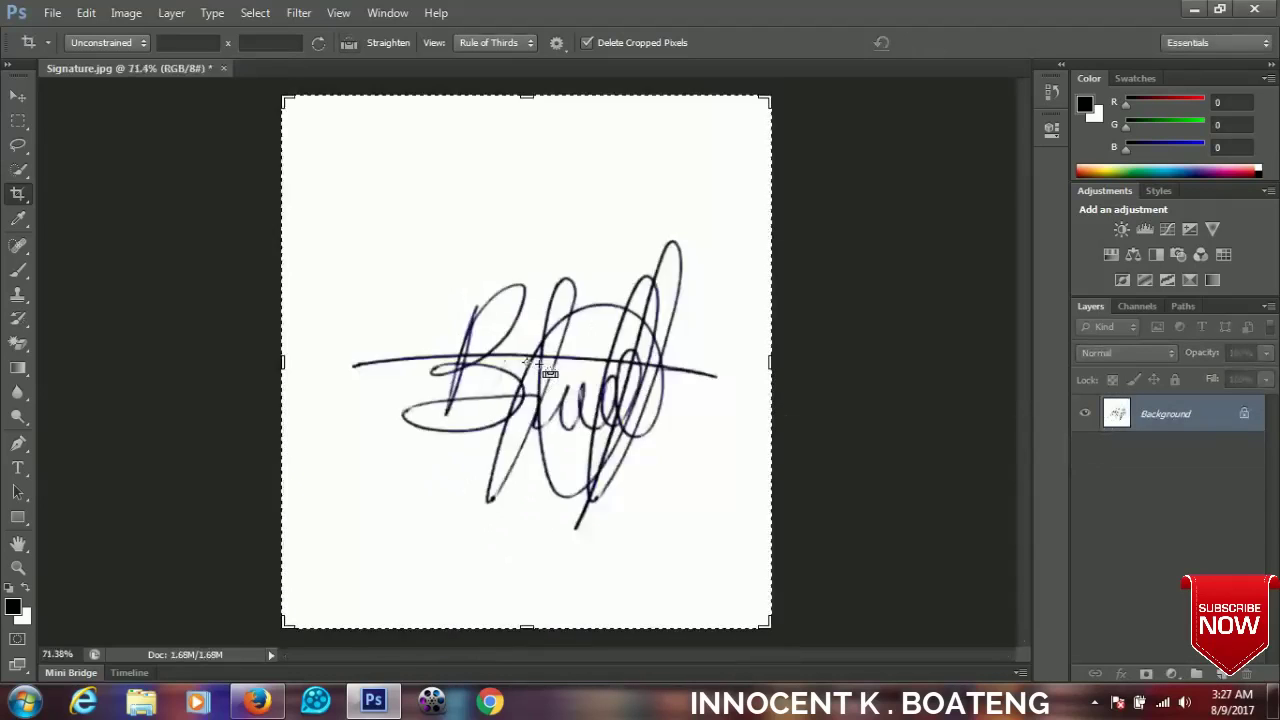
Convert the locked Background into Layer 0 and select the Magic Eraser tool.
left_click(18, 95)
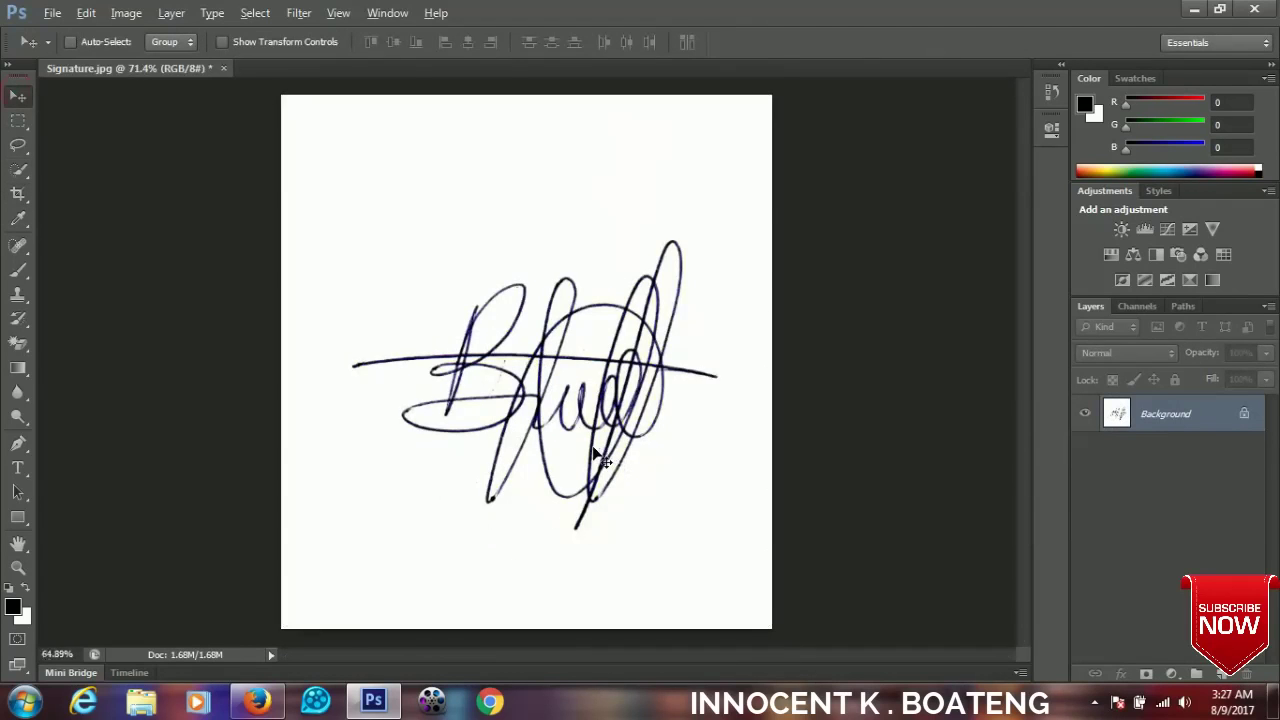
key("Return")
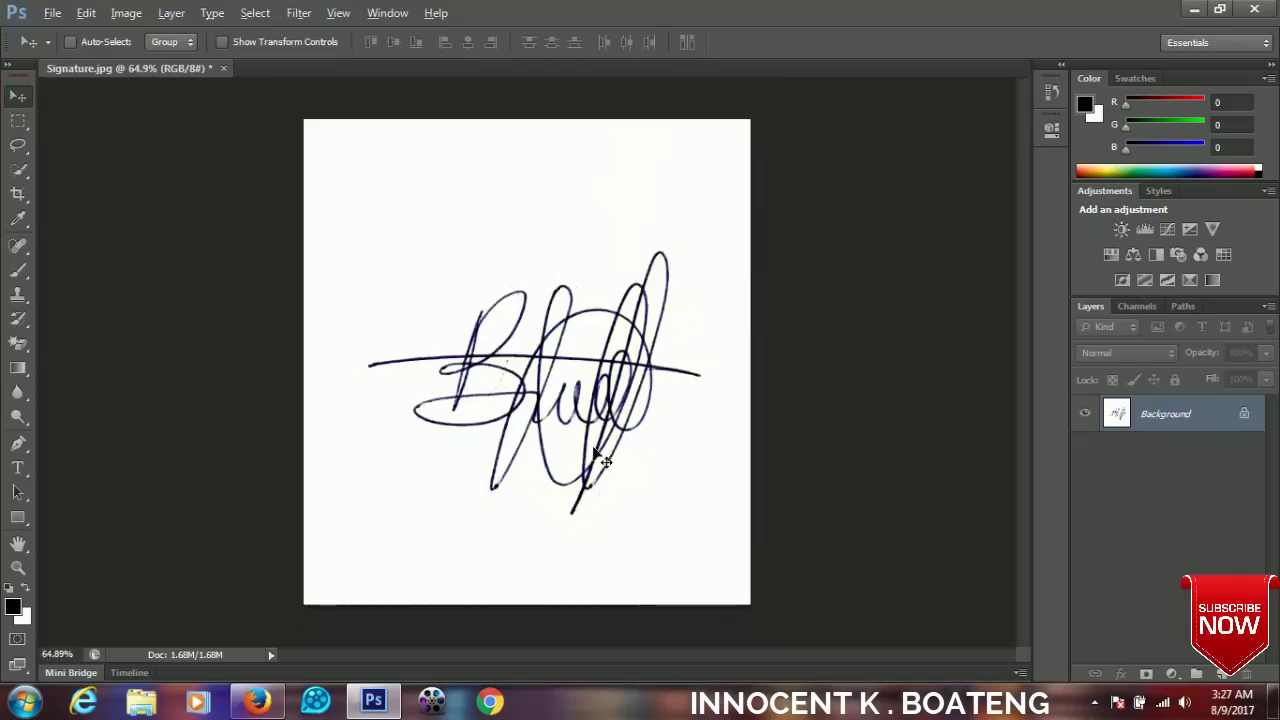
double_click(1178, 428)
left_click(787, 225)
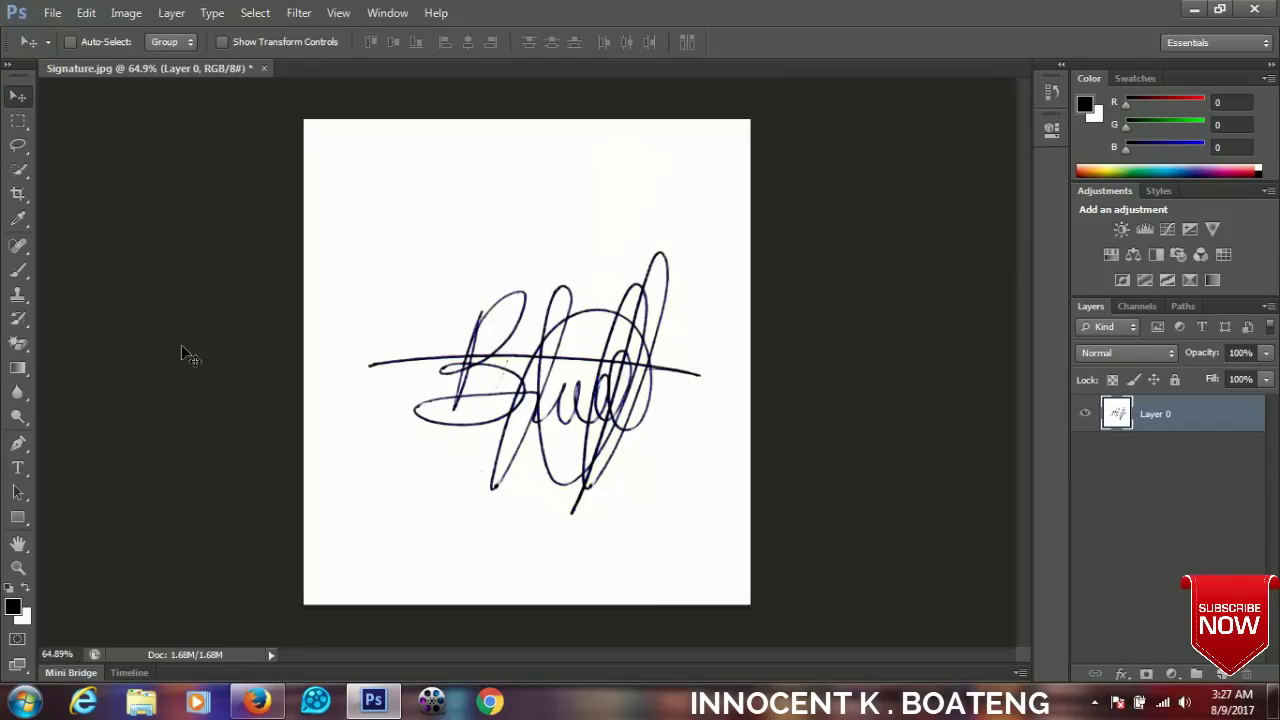
left_click(20, 345)
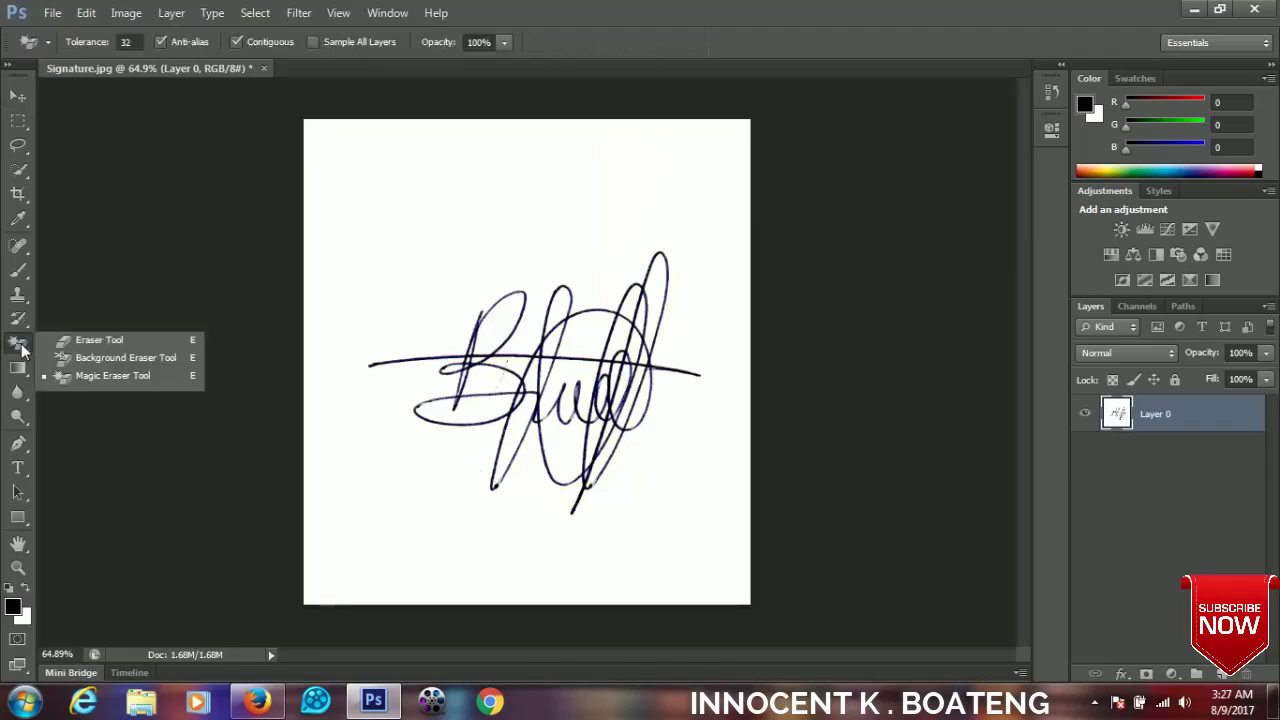
left_click(94, 376)
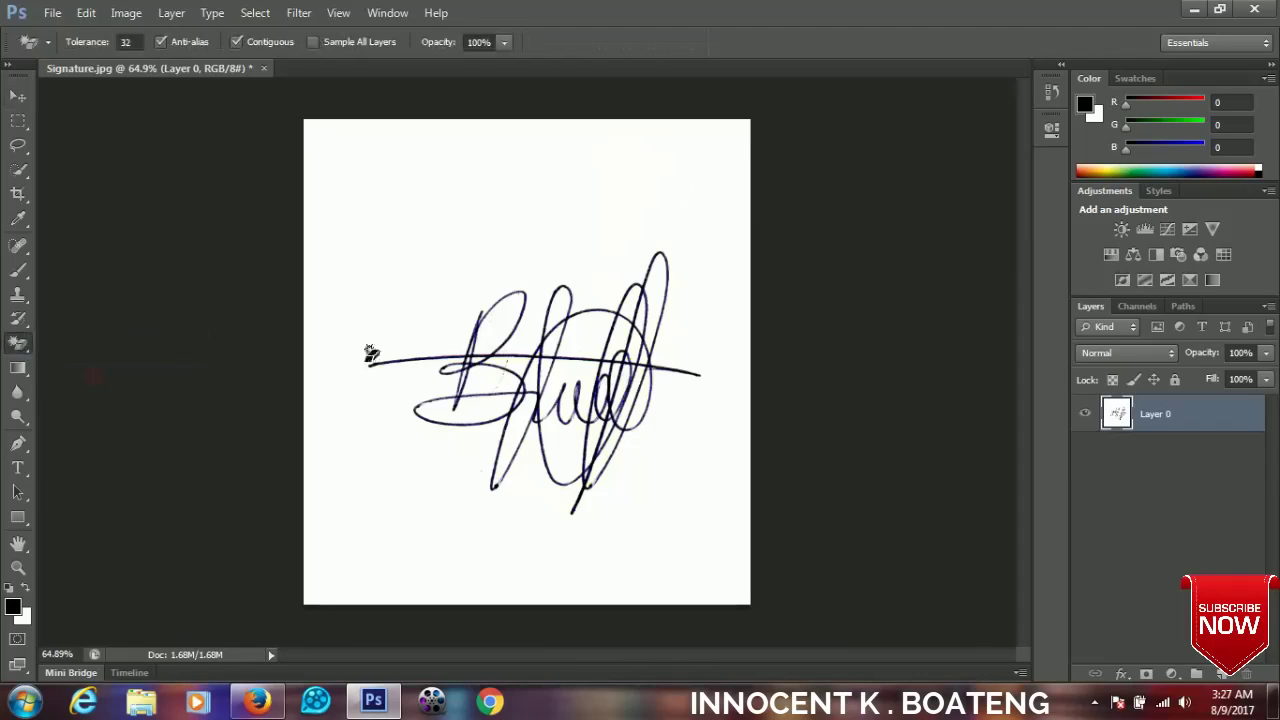
Erase the outer white background around the signature to transparency.
left_click(430, 237)
scroll(495, 320, "up", 3)
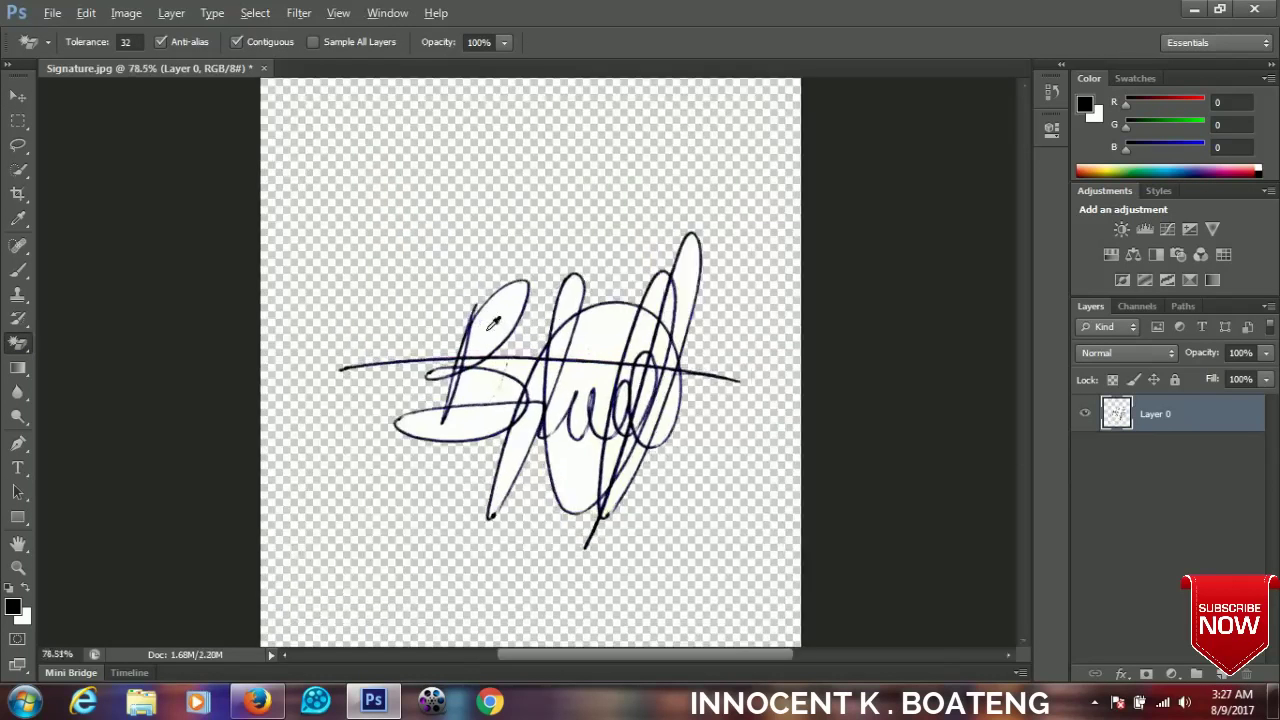
scroll(505, 320, "down", 1)
scroll(510, 320, "down", 1)
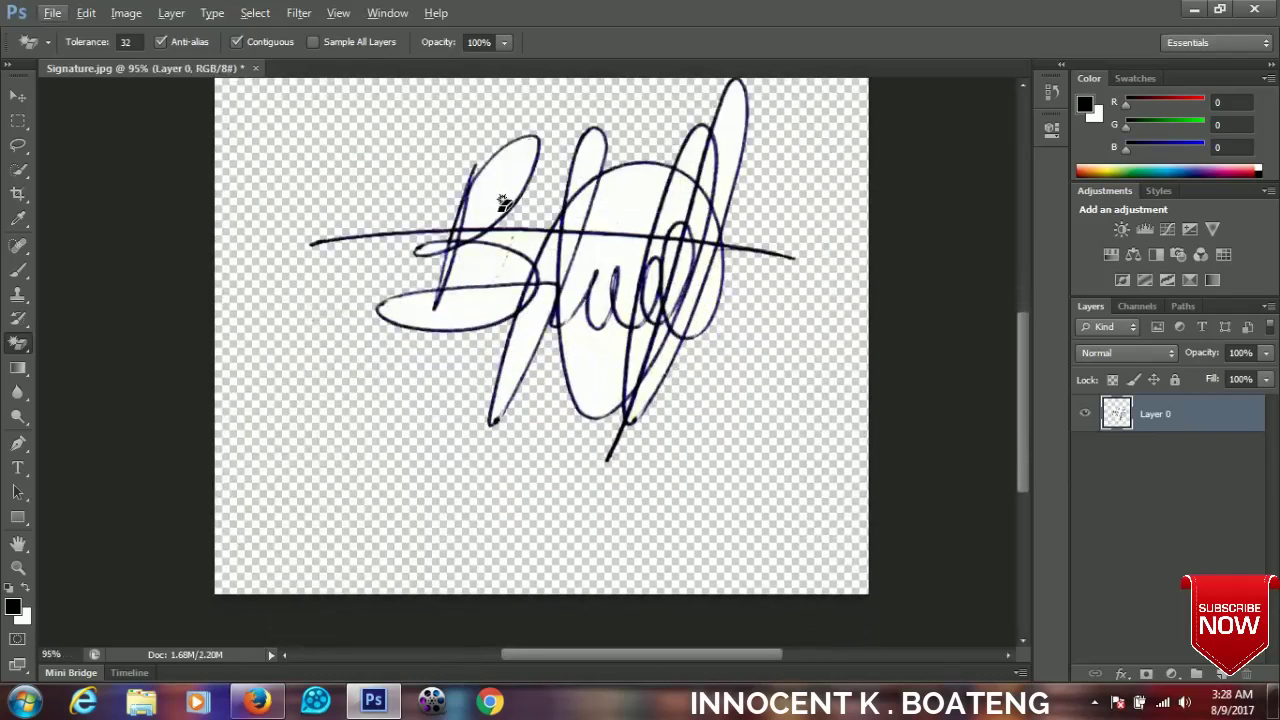
scroll(504, 203, "up", 2)
scroll(682, 296, "down", 1)
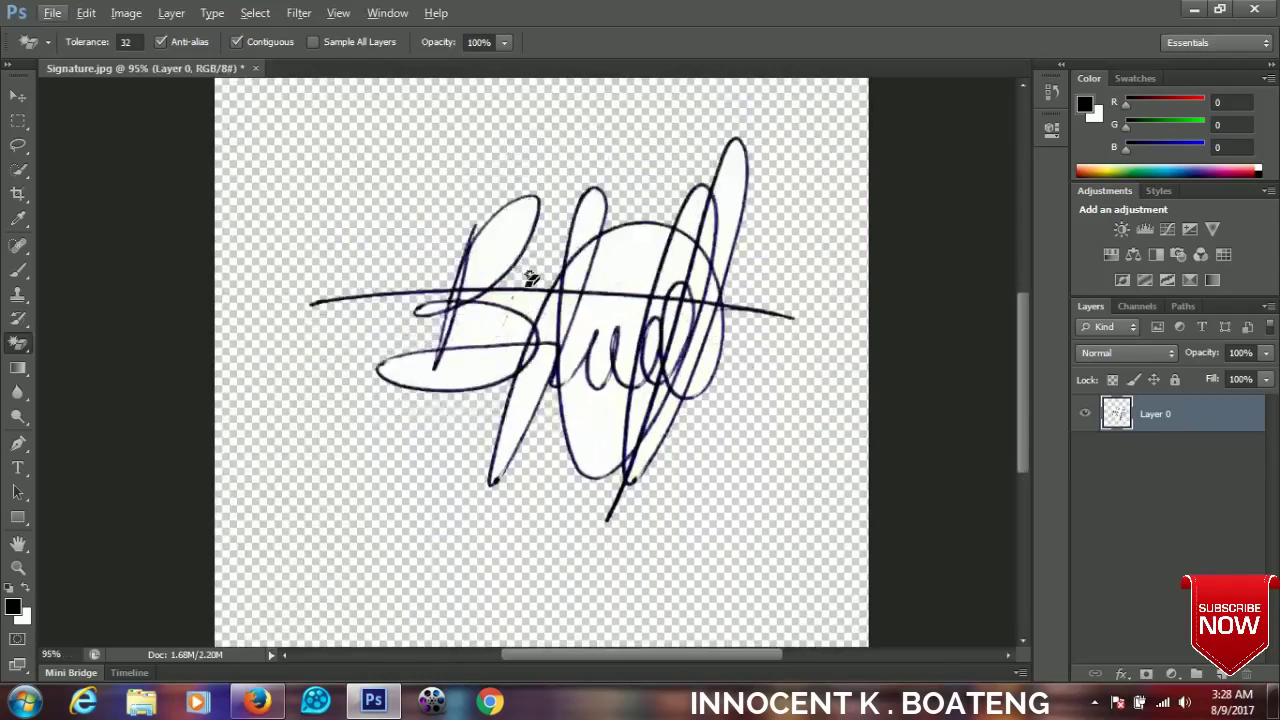
scroll(515, 260, "up", 2)
scroll(508, 258, "up", 1)
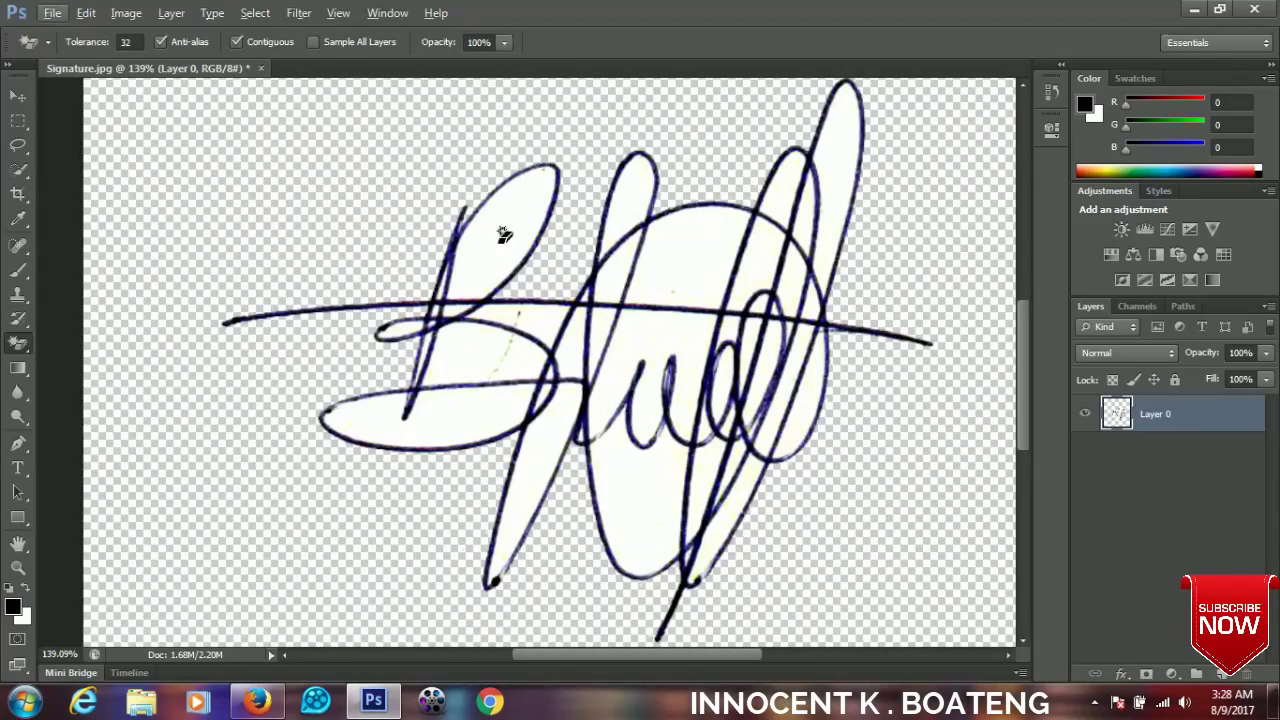
Erase the white inside the B's loops, the big circle and the lower-left ellipse.
left_click(503, 233)
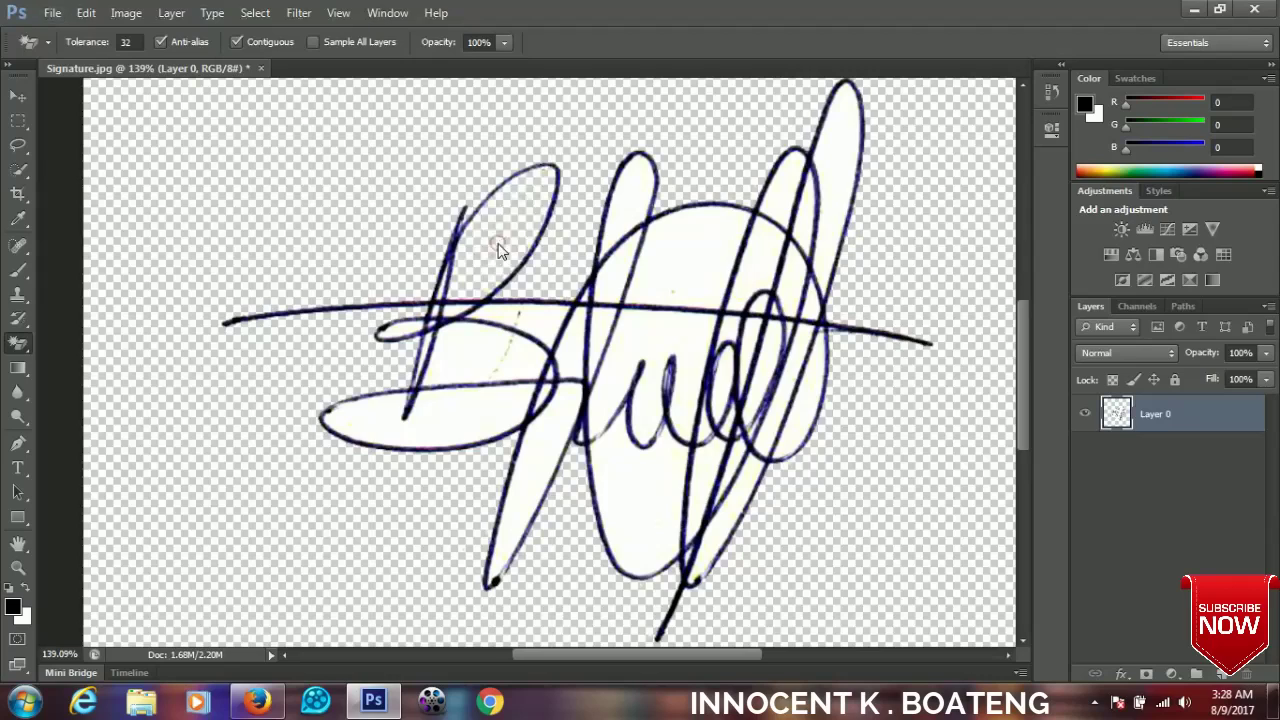
left_click(628, 200)
left_click(690, 266)
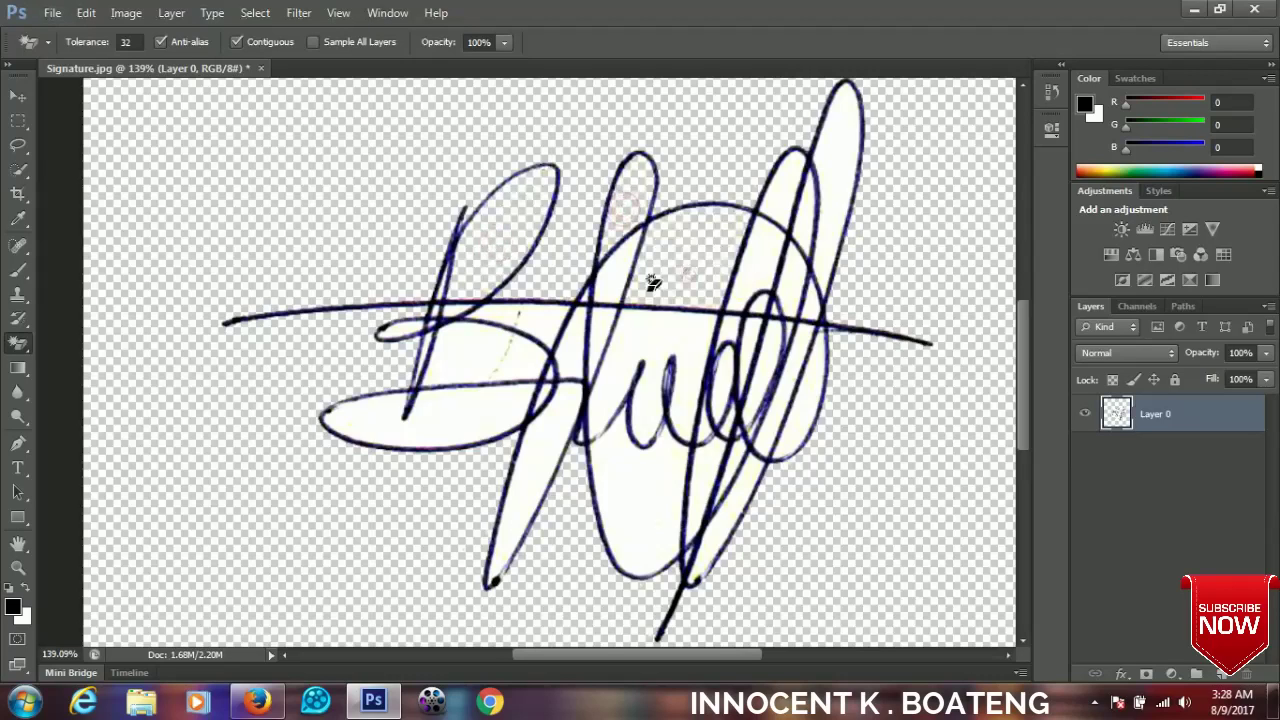
left_click(482, 356)
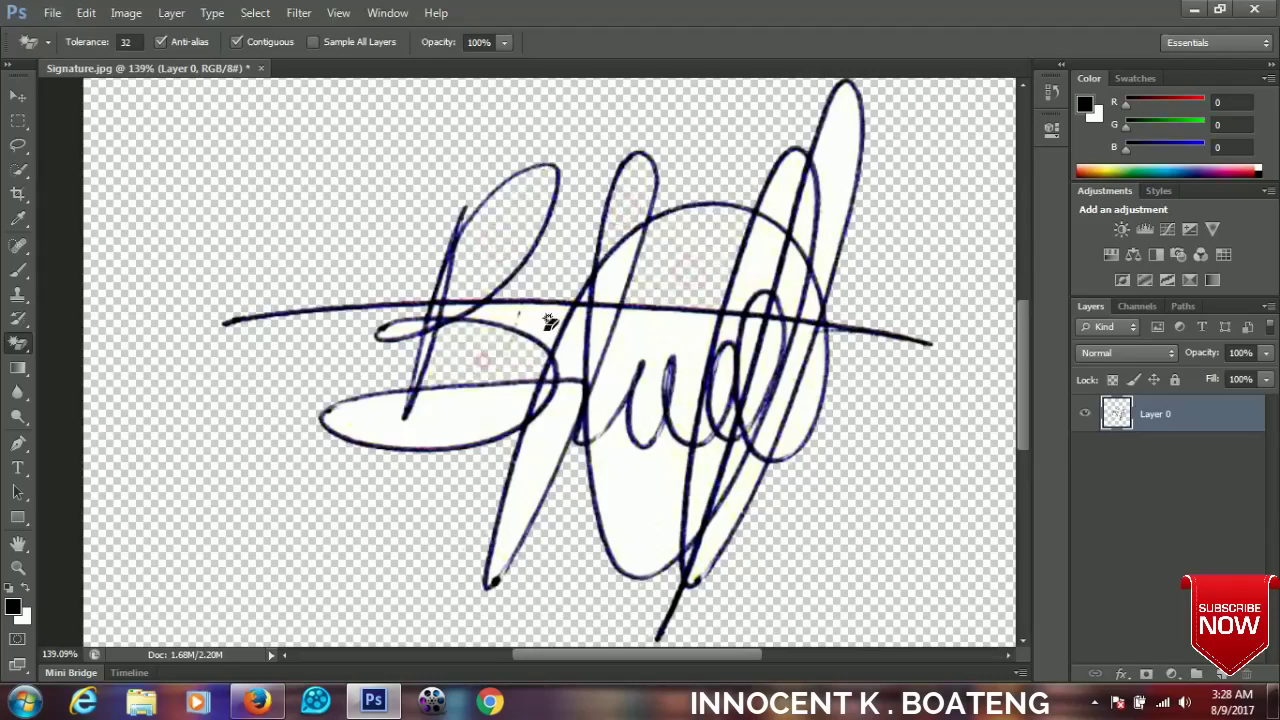
left_click(468, 421)
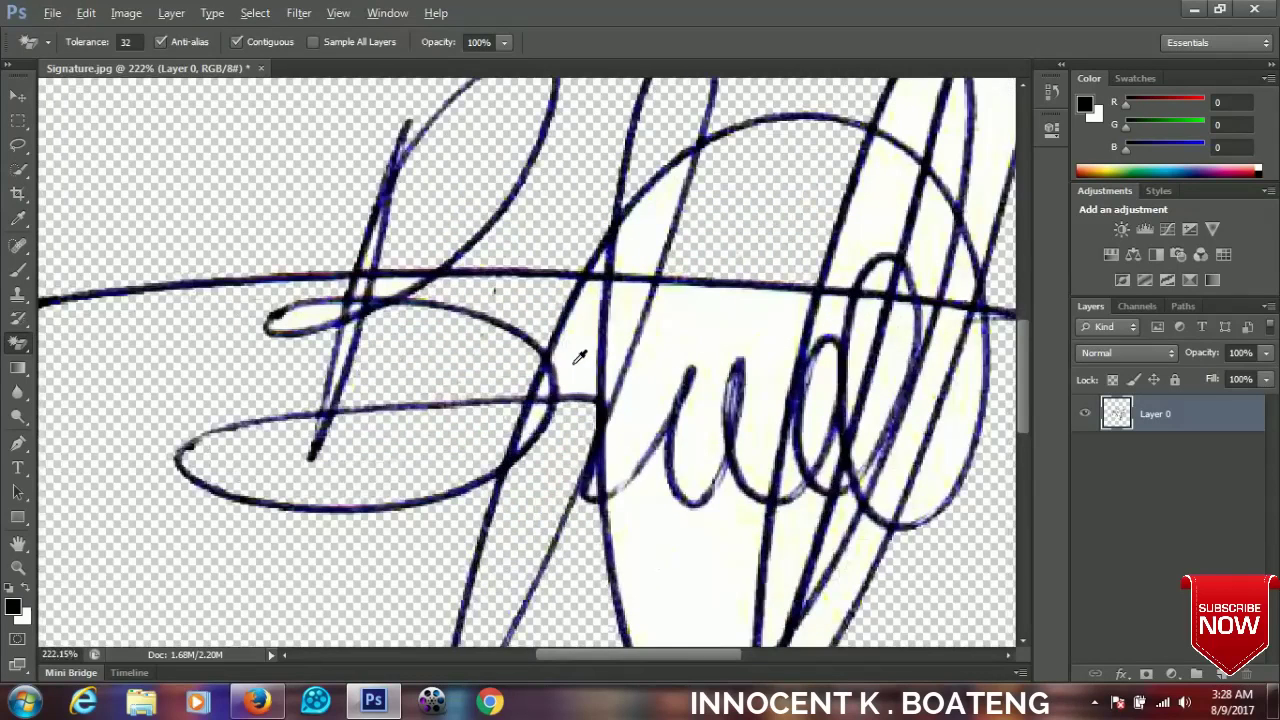
scroll(575, 342, "up", 3)
left_click(628, 232)
left_click(627, 297)
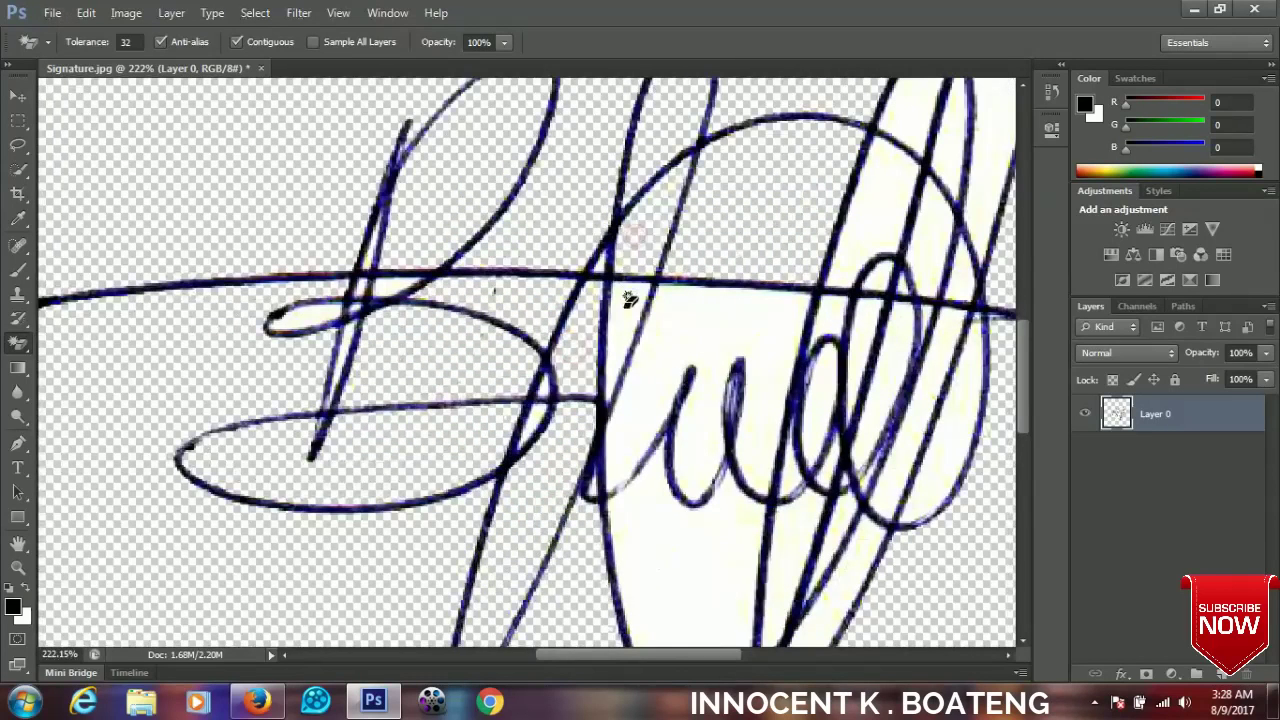
left_click(713, 316)
Erase the white below the letters and between the right-hand strokes and loops.
scroll(700, 351, "down", 4)
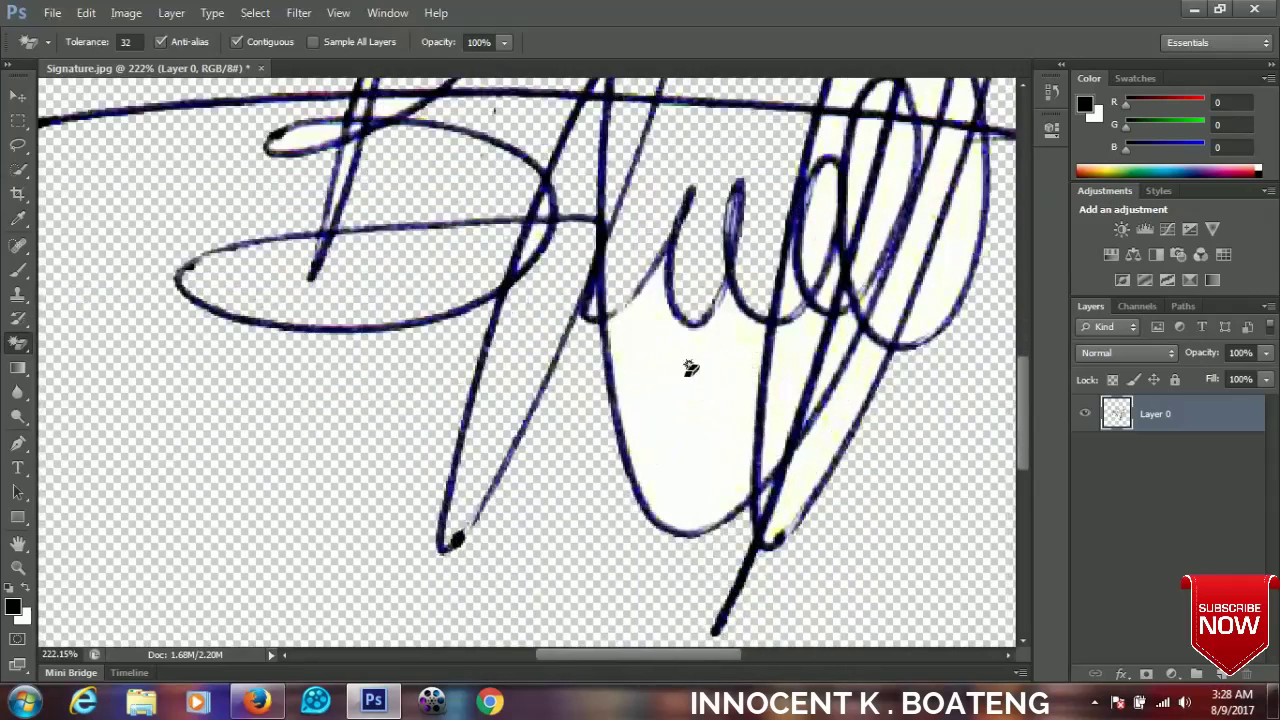
left_click(685, 374)
left_click(792, 360)
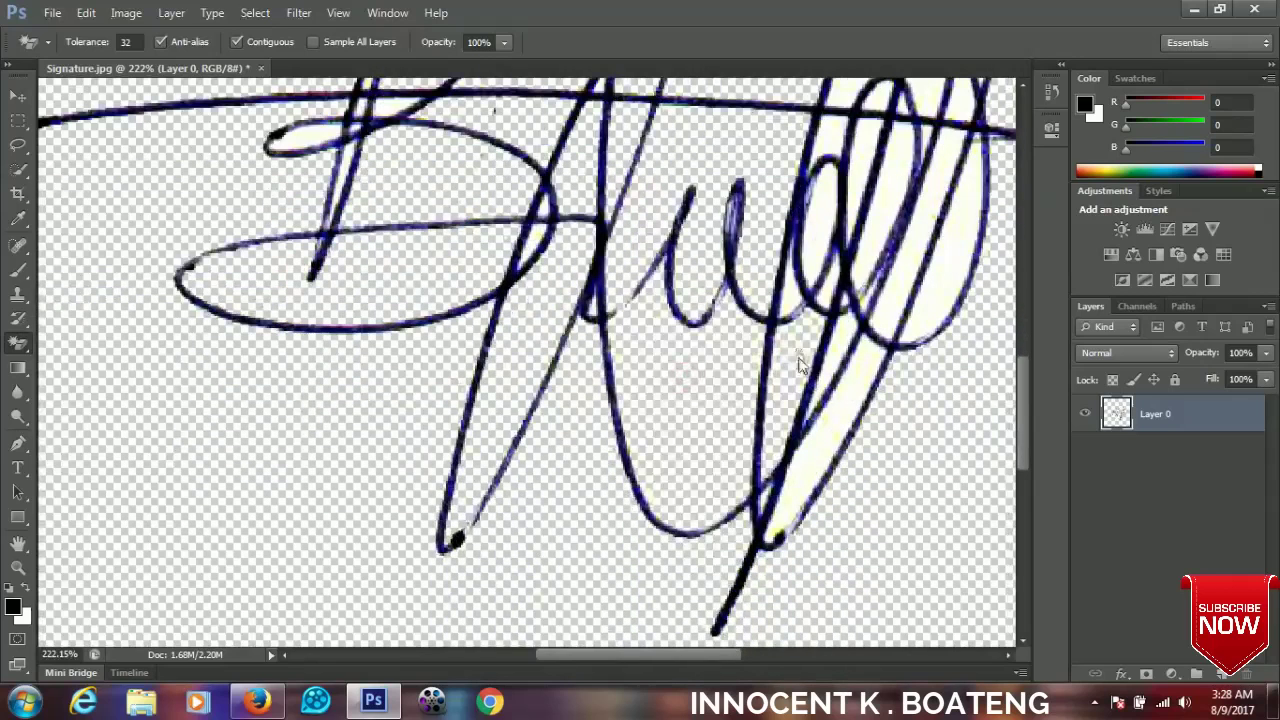
left_click(822, 446)
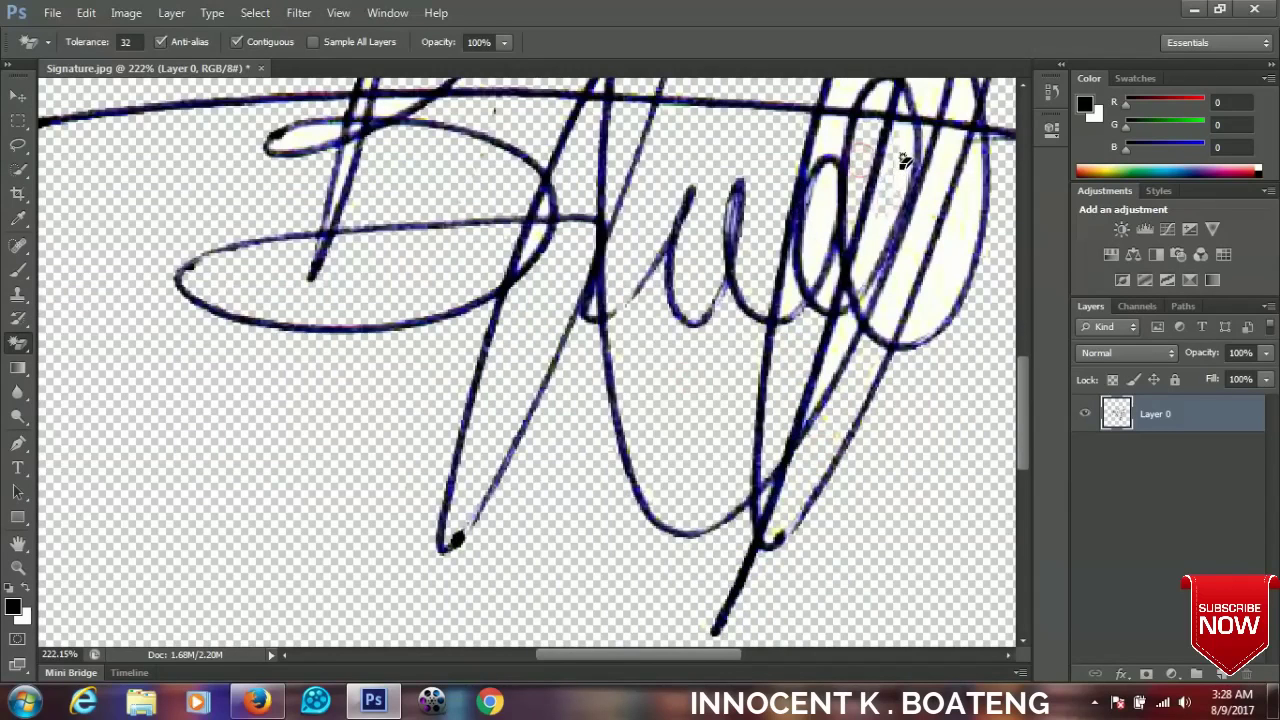
left_click(905, 255)
left_click(958, 270)
left_click(824, 232)
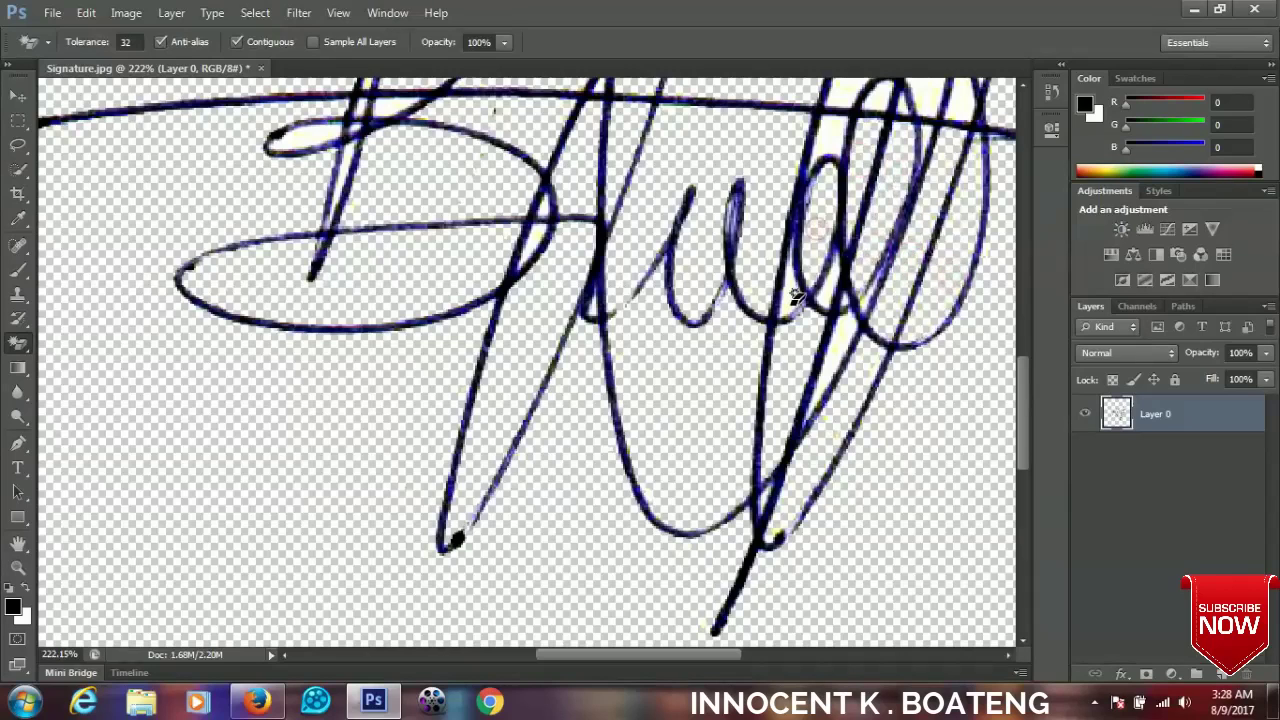
Erase the remaining white in the inner loop, tall right loop and line crossing.
scroll(828, 257, "up", 5)
scroll(817, 251, "right", 3)
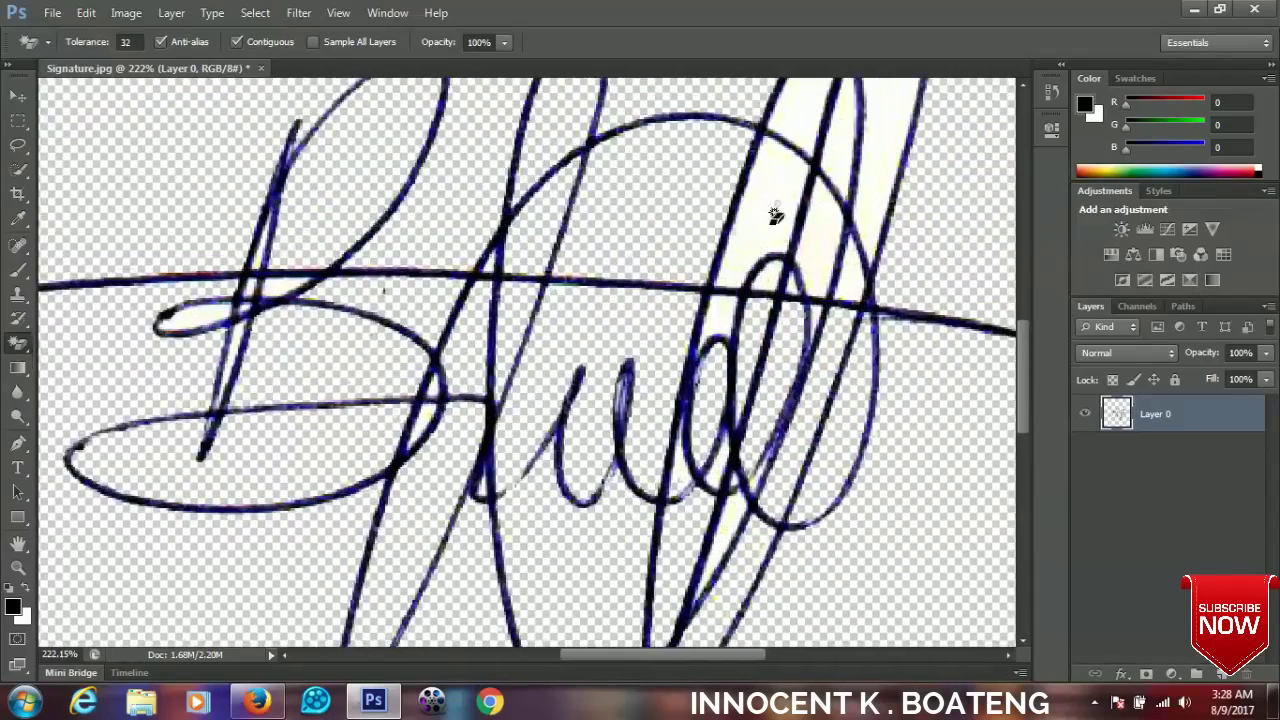
scroll(826, 192, "up", 6)
scroll(826, 192, "right", 3)
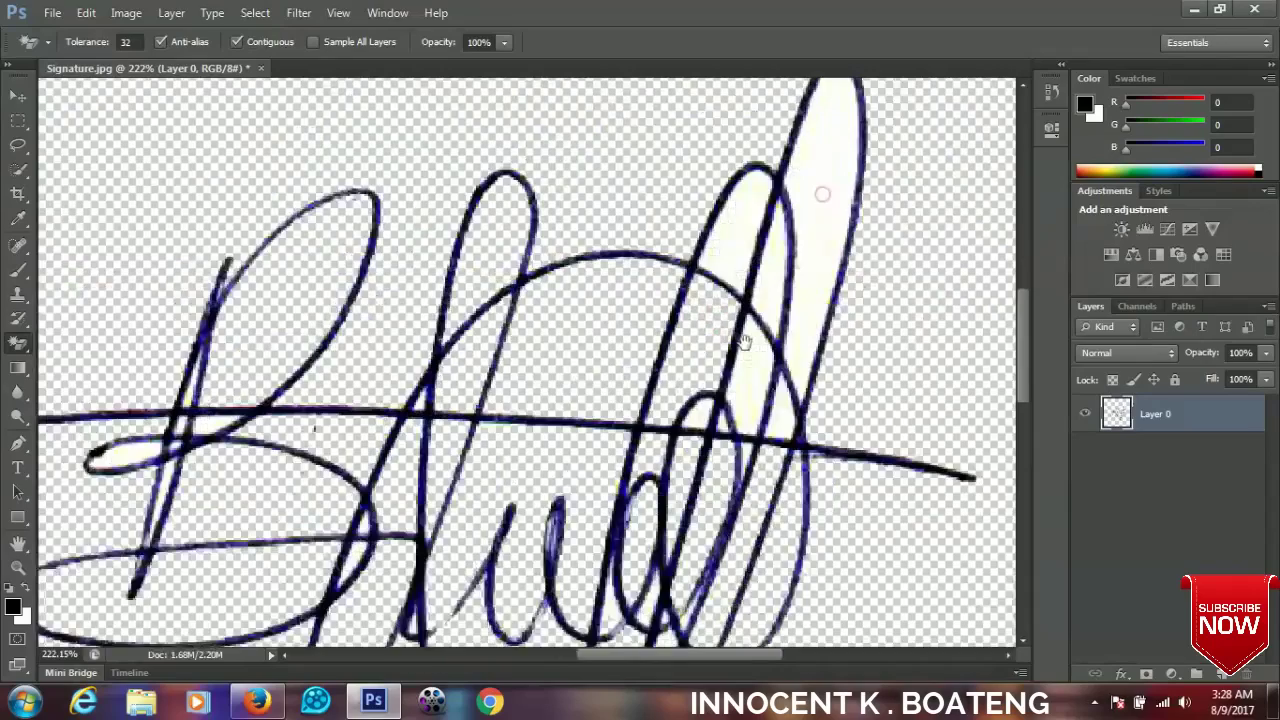
scroll(727, 245, "up", 1)
left_click(670, 322)
left_click(749, 255)
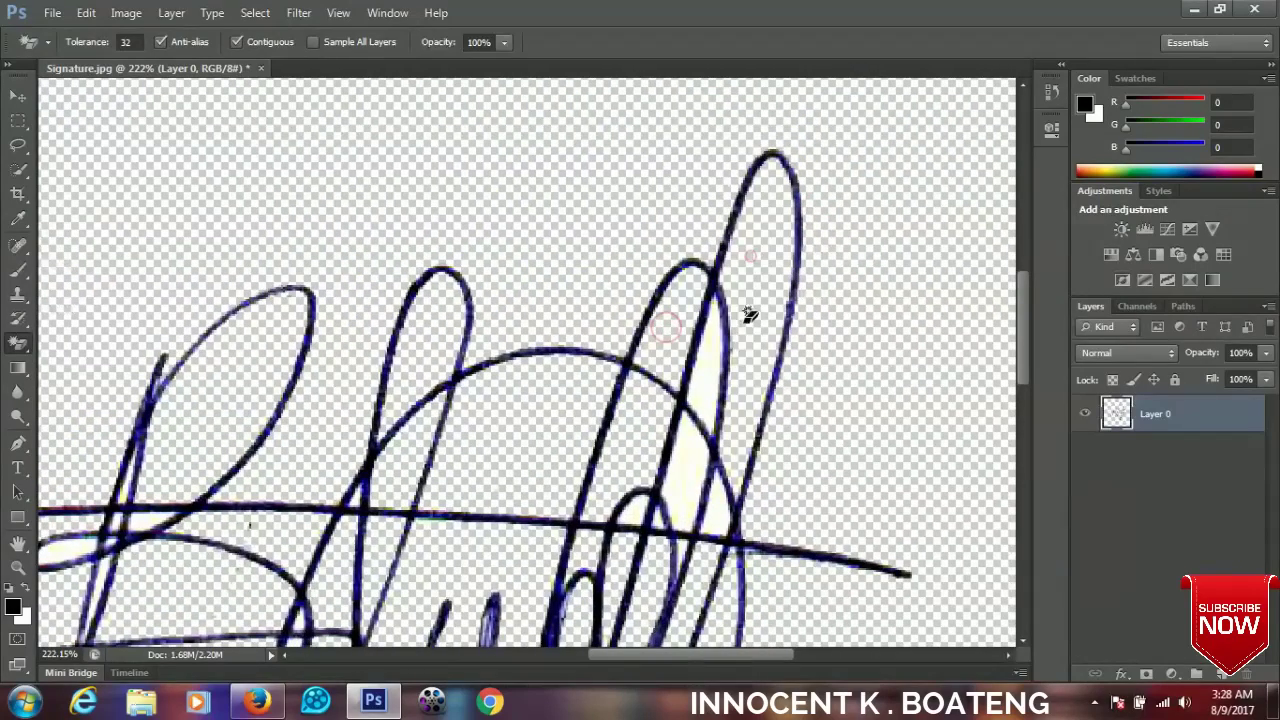
scroll(725, 320, "down", 5)
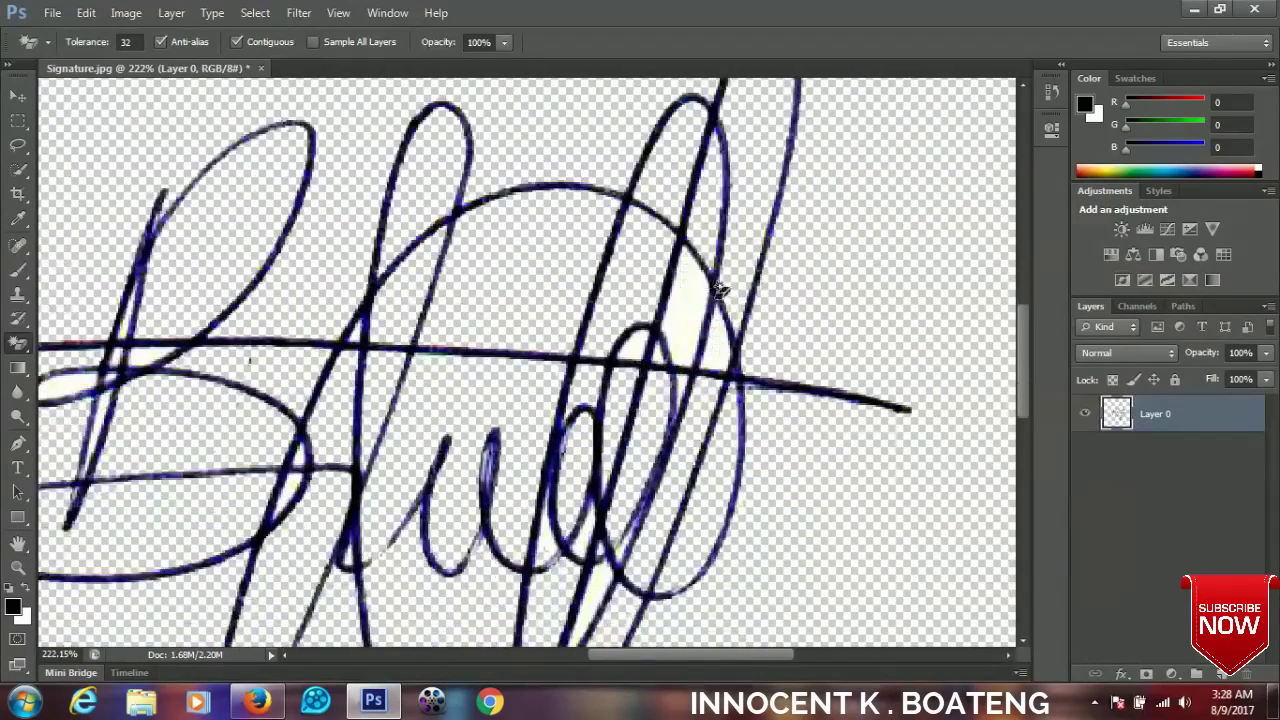
left_click(690, 290)
scroll(692, 285, "down", 4)
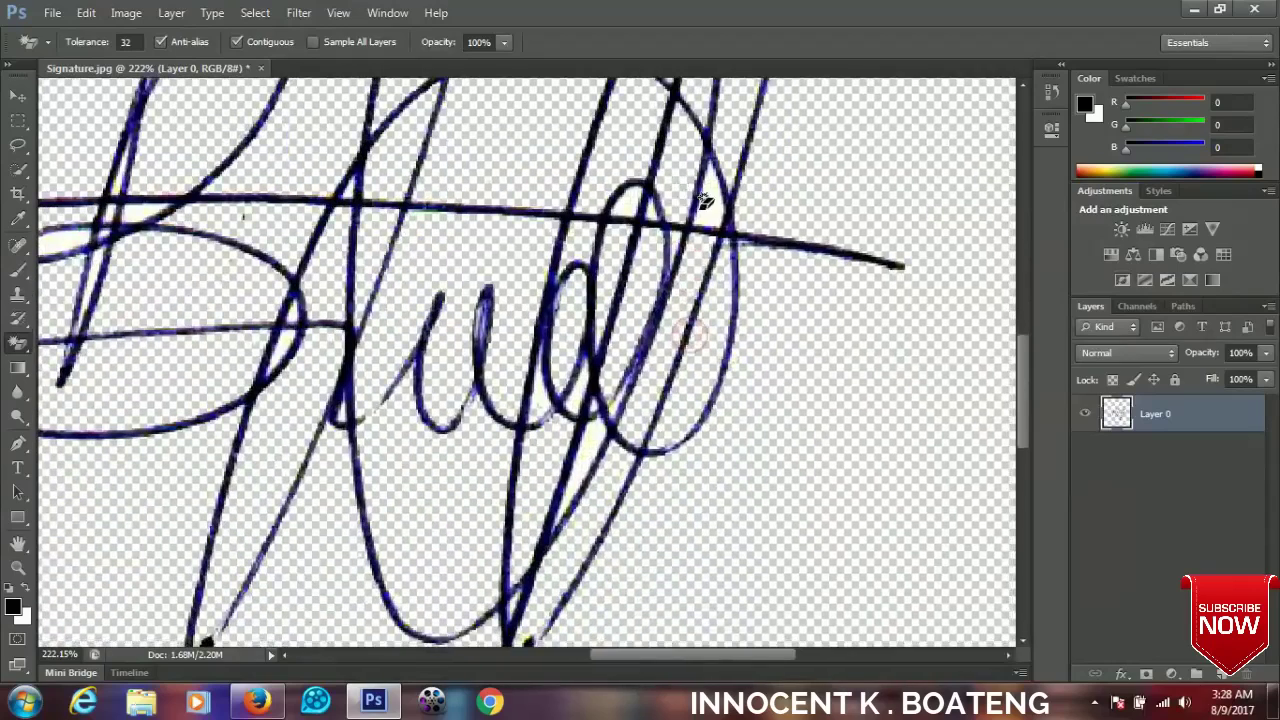
left_click(713, 201)
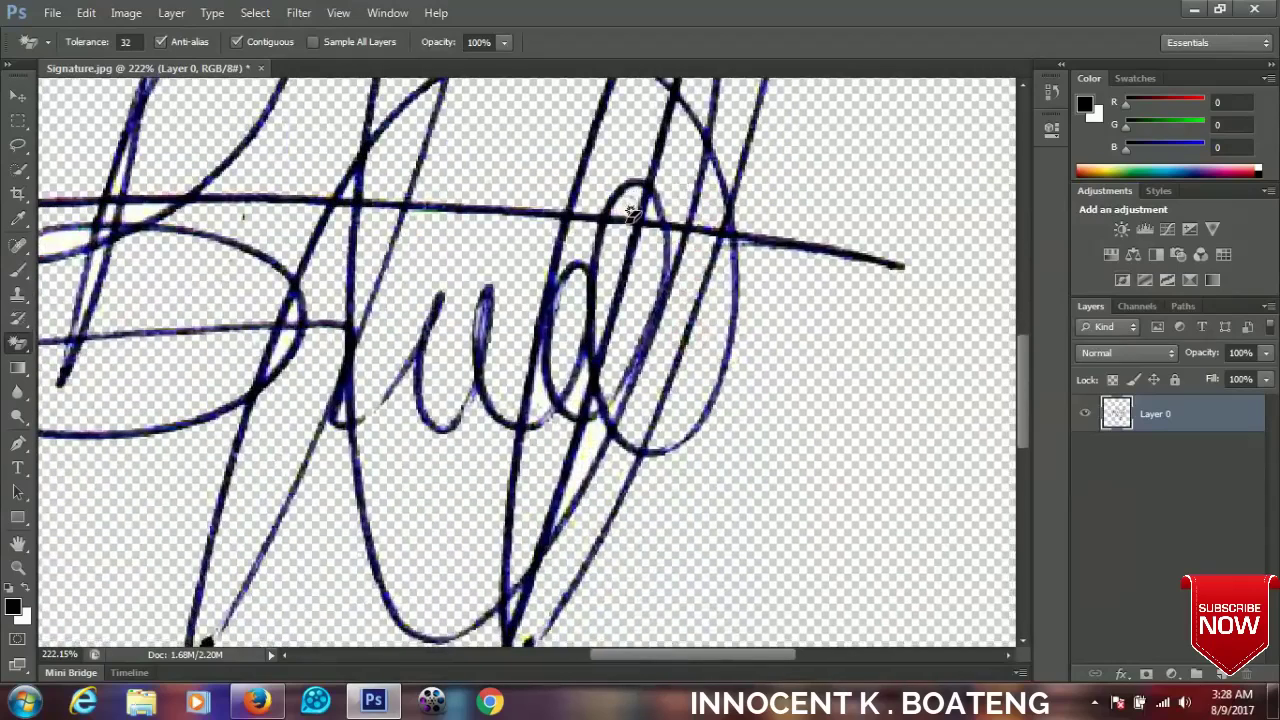
Erase the white inside the small left loop and check the whole signature.
scroll(657, 234, "down", 3)
left_click_drag(490, 237, 600, 268)
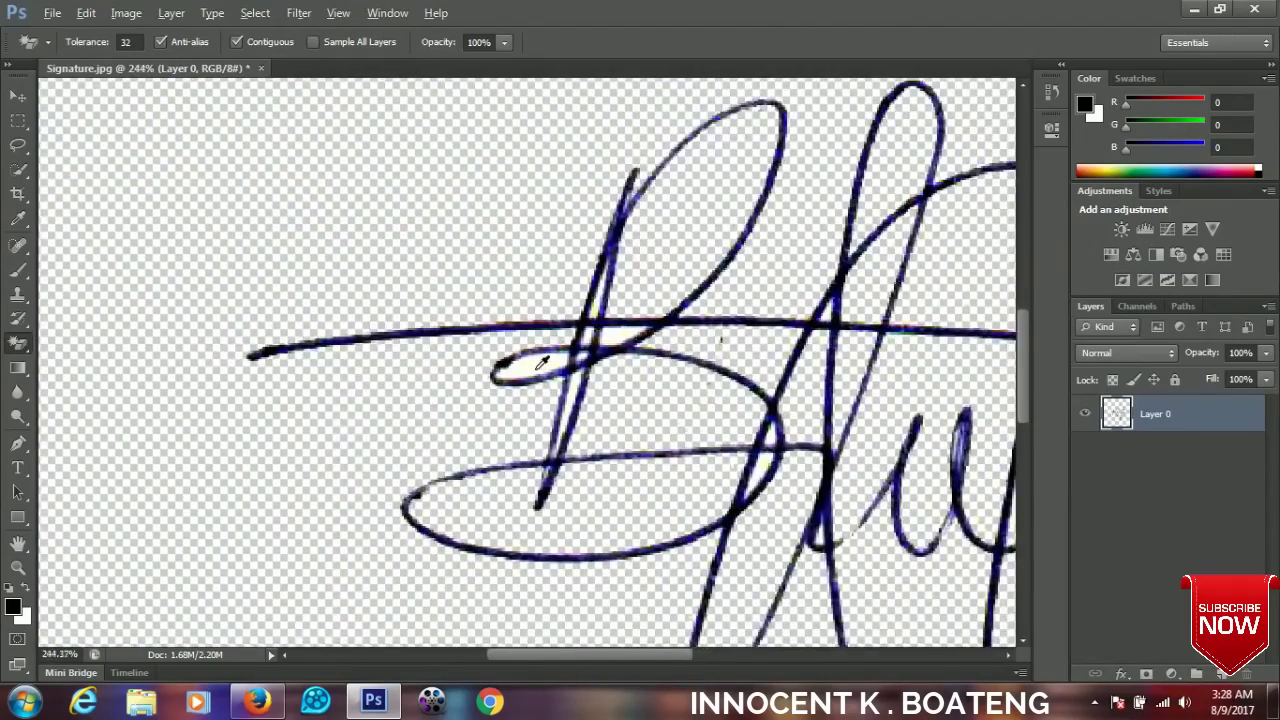
scroll(542, 364, "up", 2)
left_click(540, 362)
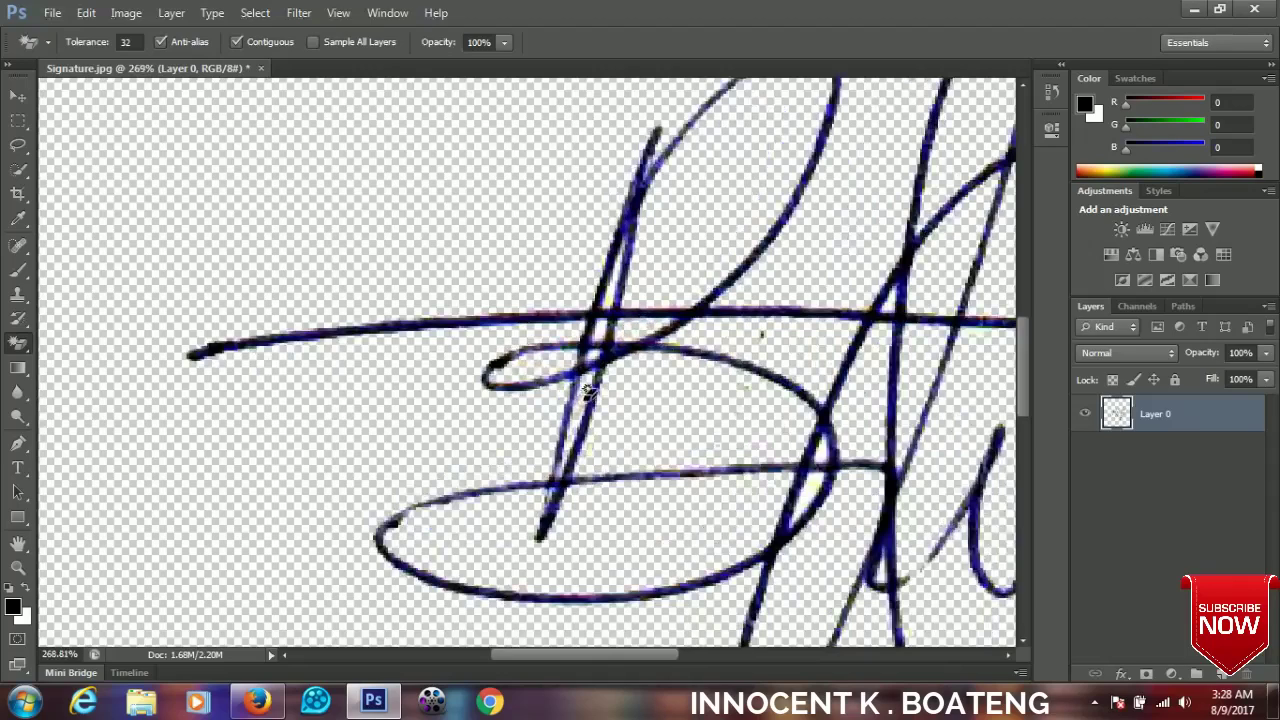
scroll(596, 335, "up", 4)
scroll(628, 262, "up", 2)
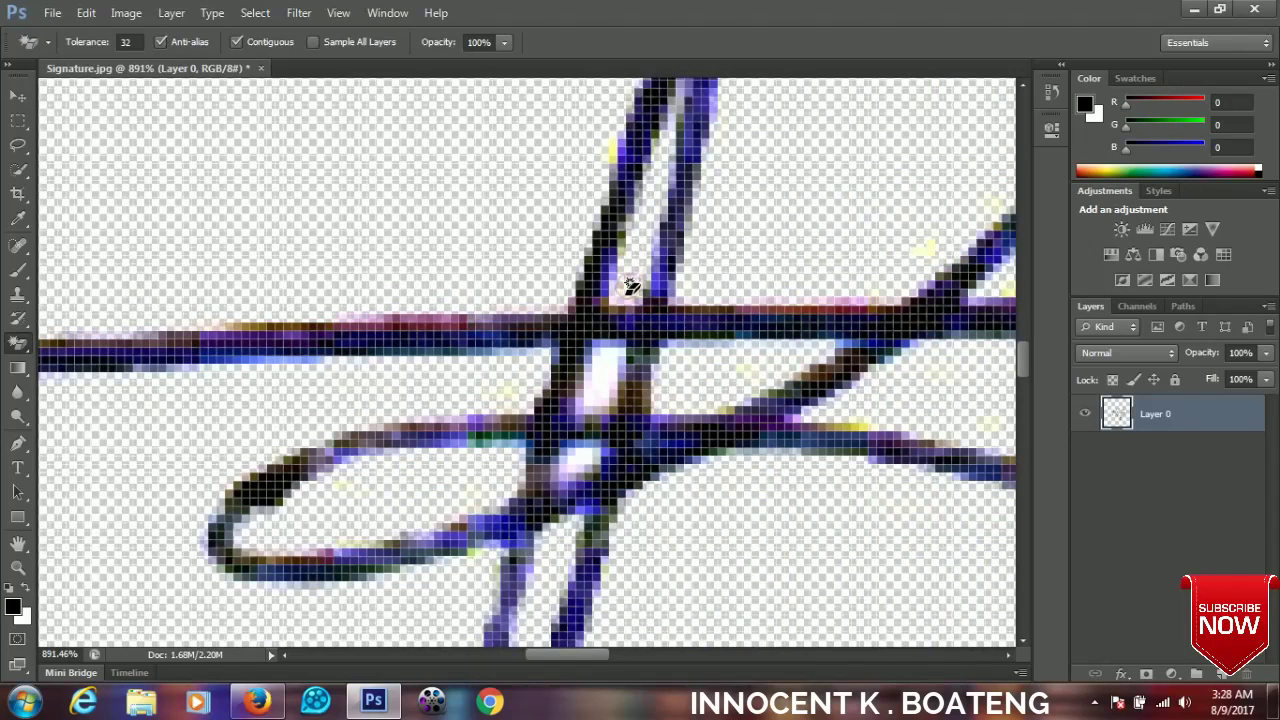
scroll(630, 285, "down", 1)
scroll(595, 330, "down", 1)
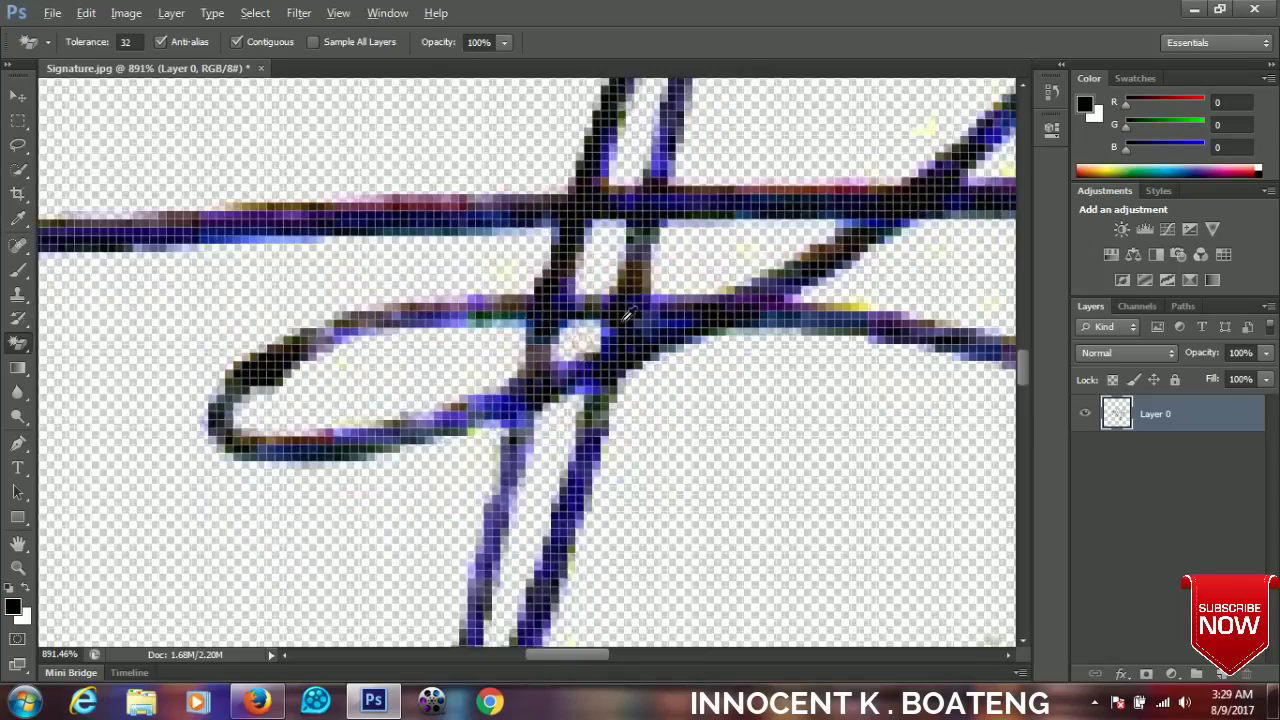
scroll(622, 305, "down", 8)
Move the transparent signature layer slightly left and upward on the canvas.
scroll(630, 300, "down", 4)
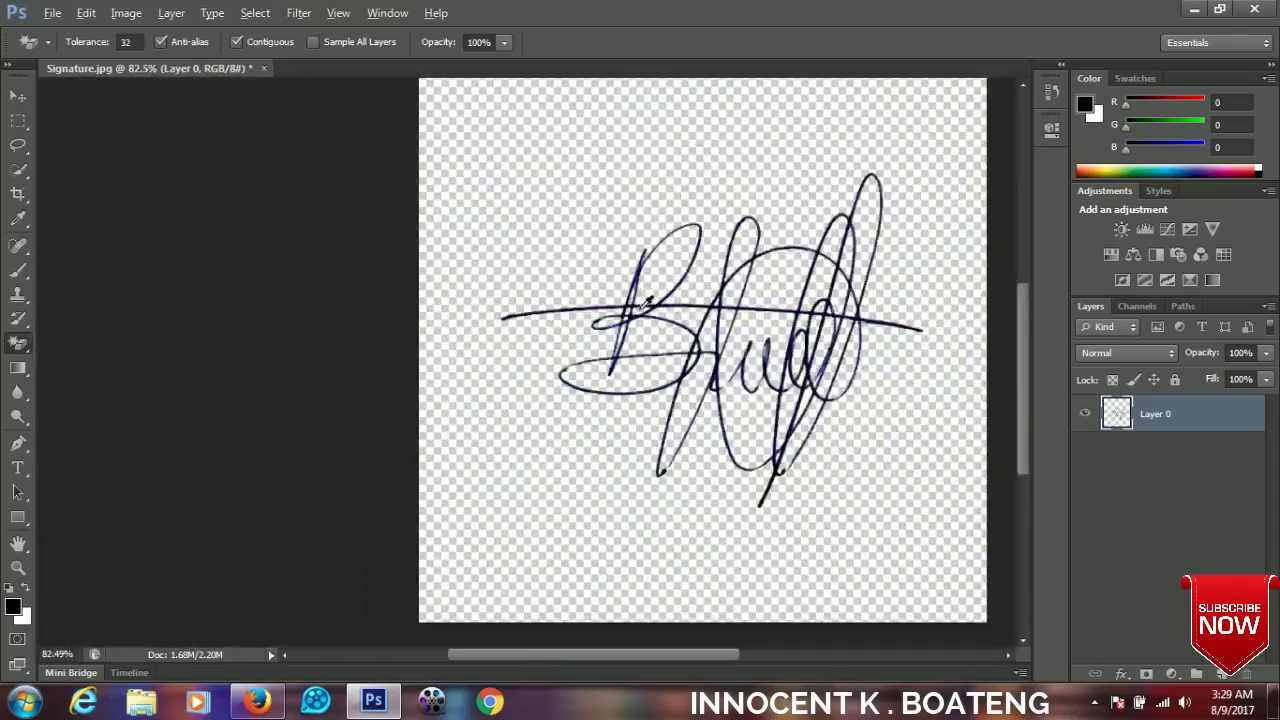
scroll(800, 325, "up", 1)
scroll(800, 320, "down", 1)
scroll(800, 320, "down", 1)
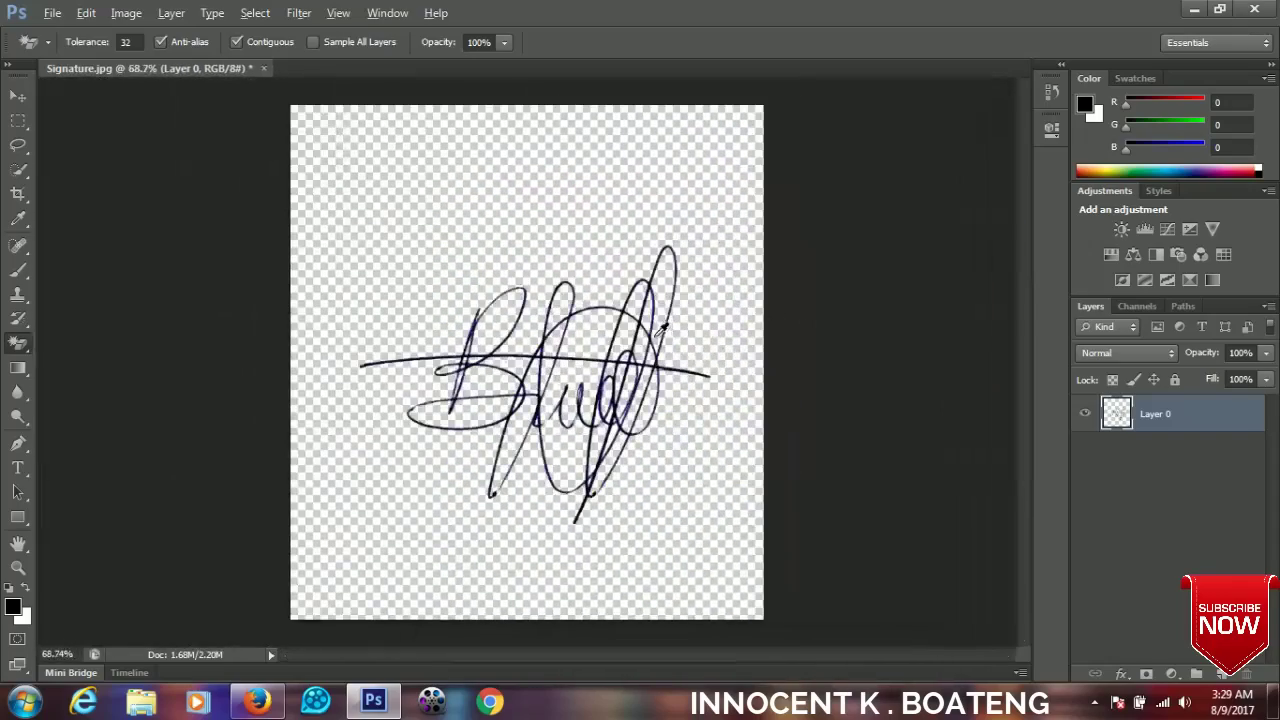
scroll(663, 327, "up", 1)
scroll(558, 400, "down", 1)
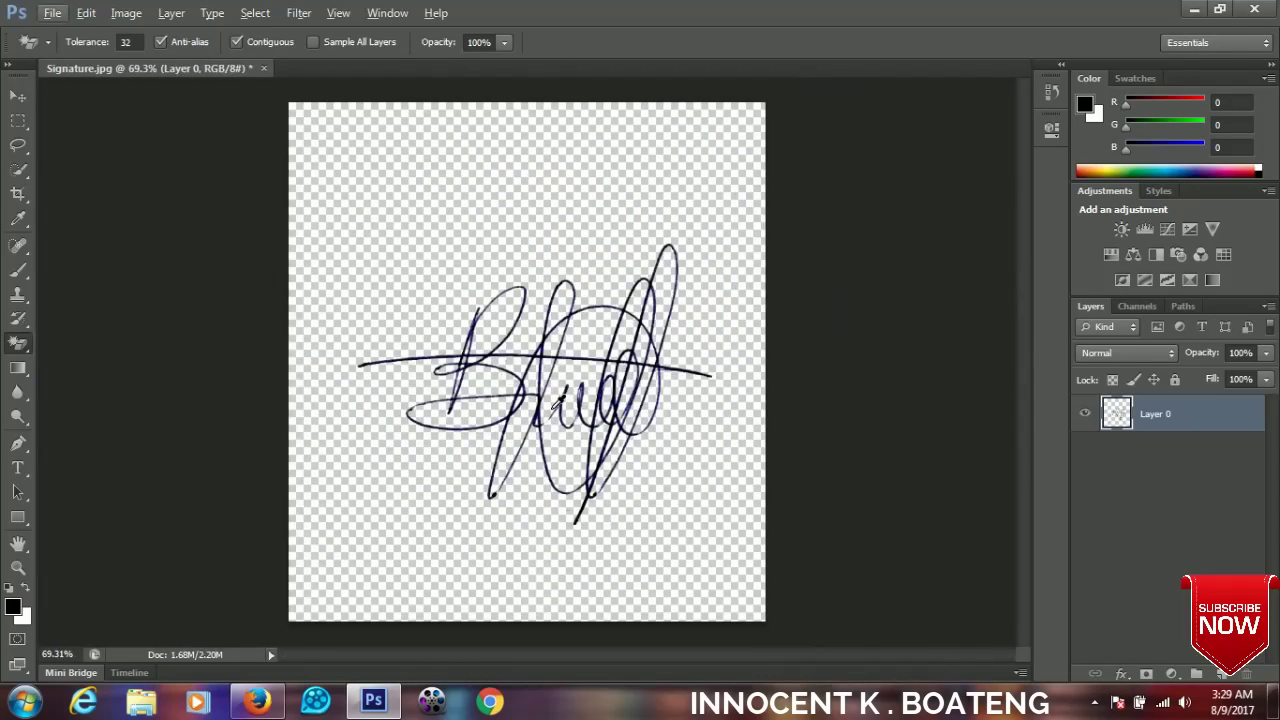
left_click(15, 100)
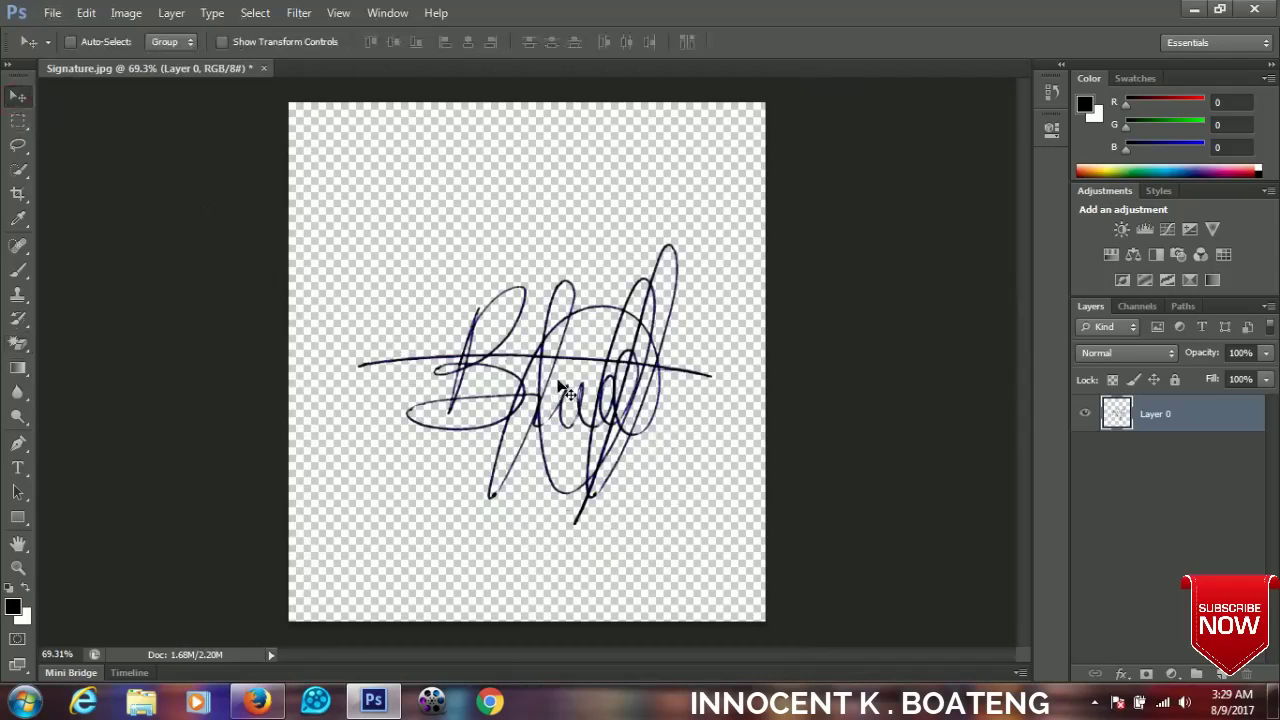
mouse_move(567, 393)
left_mouse_down()
mouse_move(509, 304)
mouse_move(558, 390)
mouse_move(543, 404)
mouse_move(582, 372)
mouse_move(545, 318)
mouse_move(560, 348)
left_mouse_up()
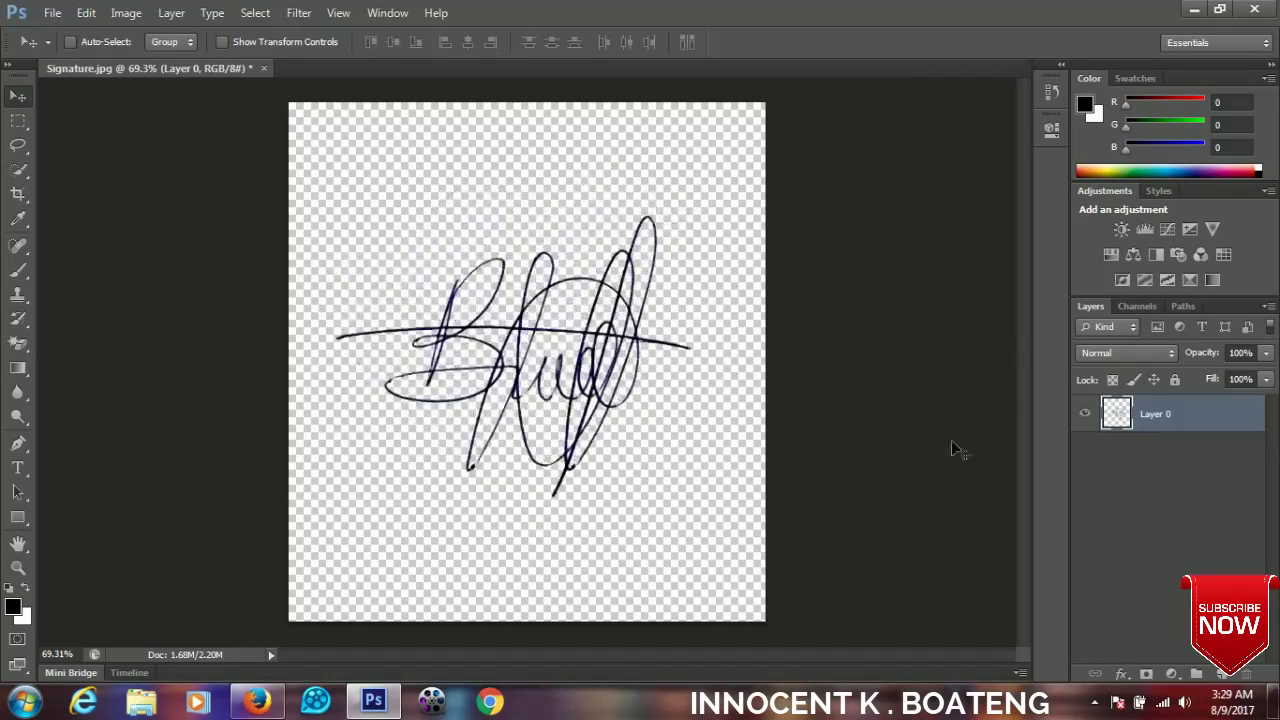
right_click(1187, 428)
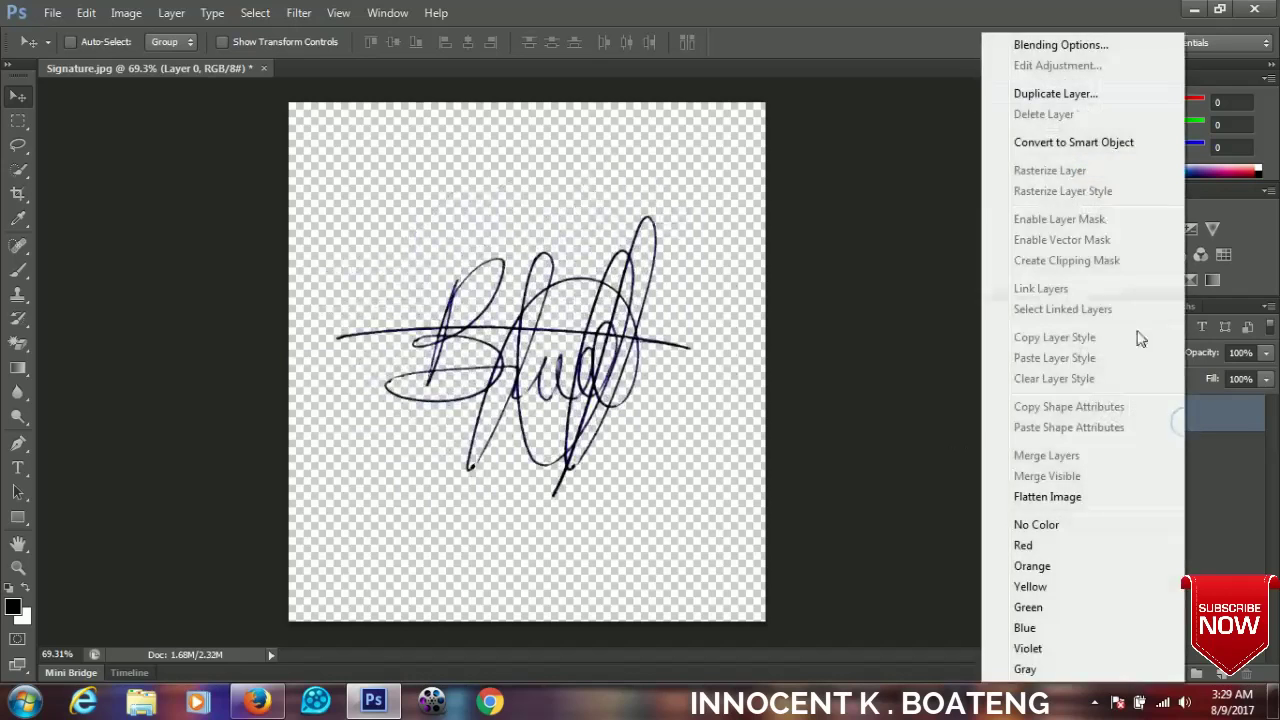
left_click(1138, 43)
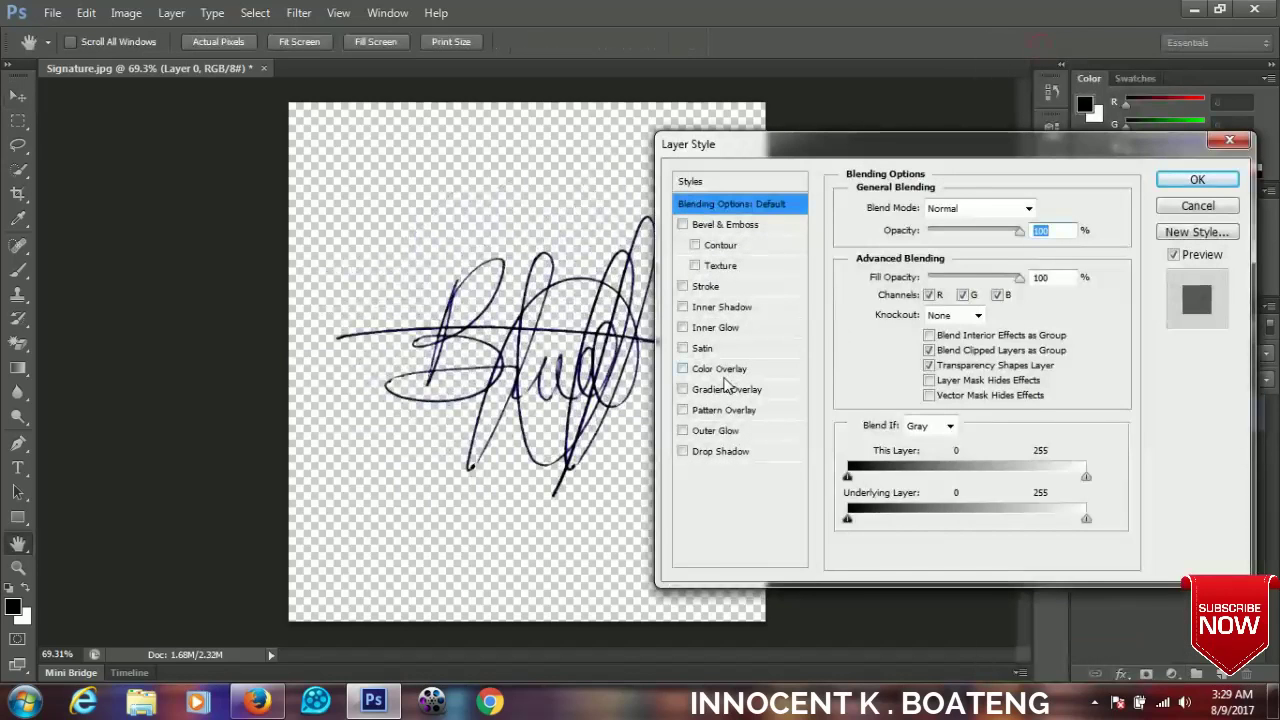
left_click(722, 369)
left_click_drag(940, 150, 1184, 180)
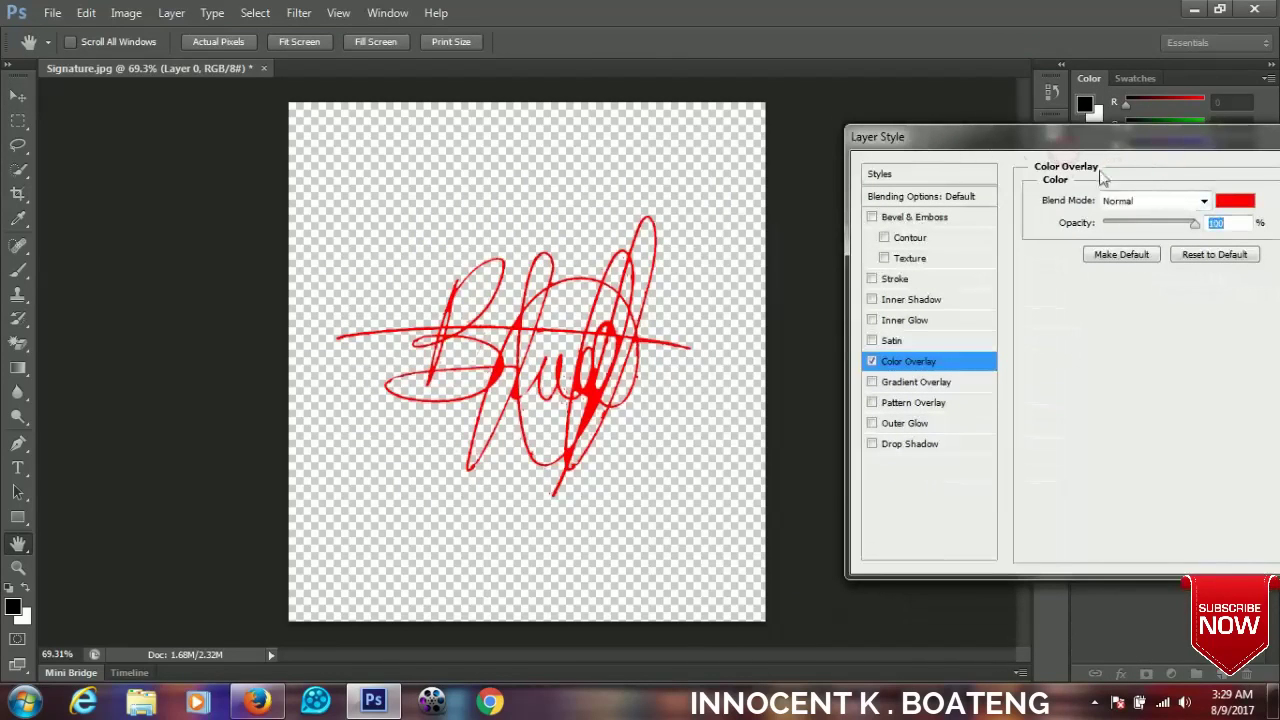
left_click(1235, 200)
left_click(816, 221)
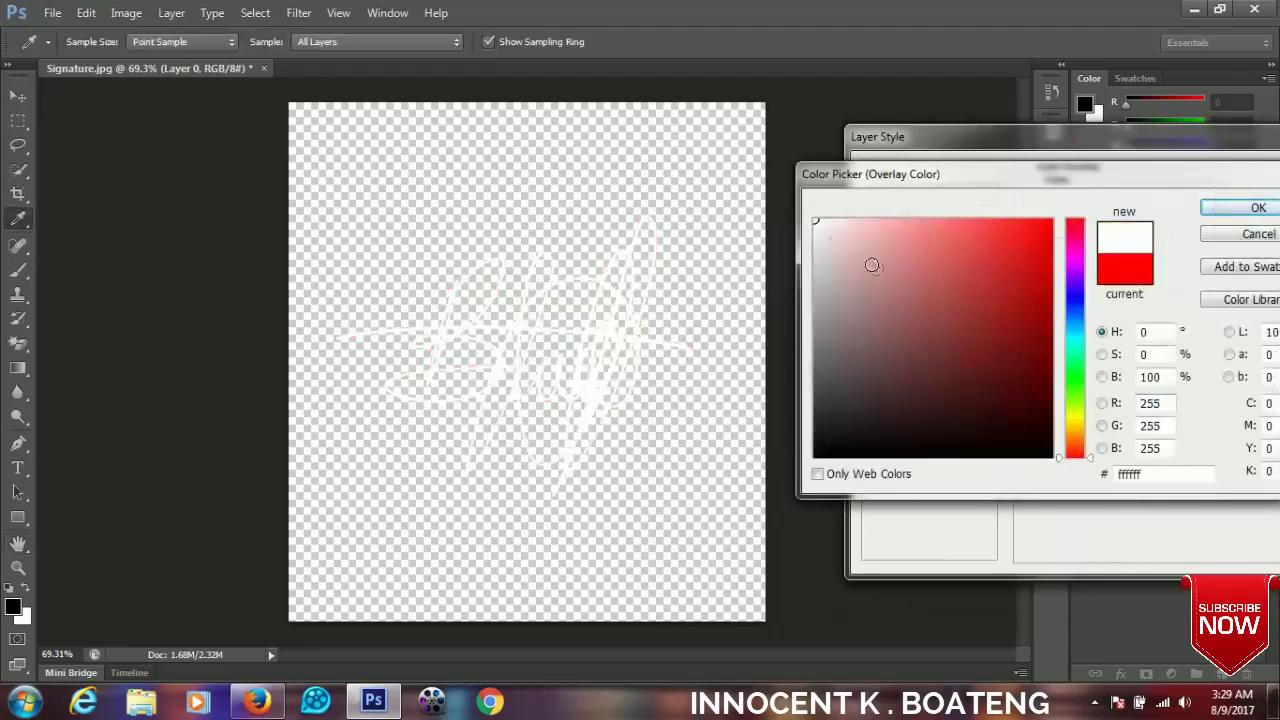
mouse_move(872, 265)
left_mouse_down()
mouse_move(766, 451)
mouse_move(1022, 477)
mouse_move(1040, 262)
left_mouse_up()
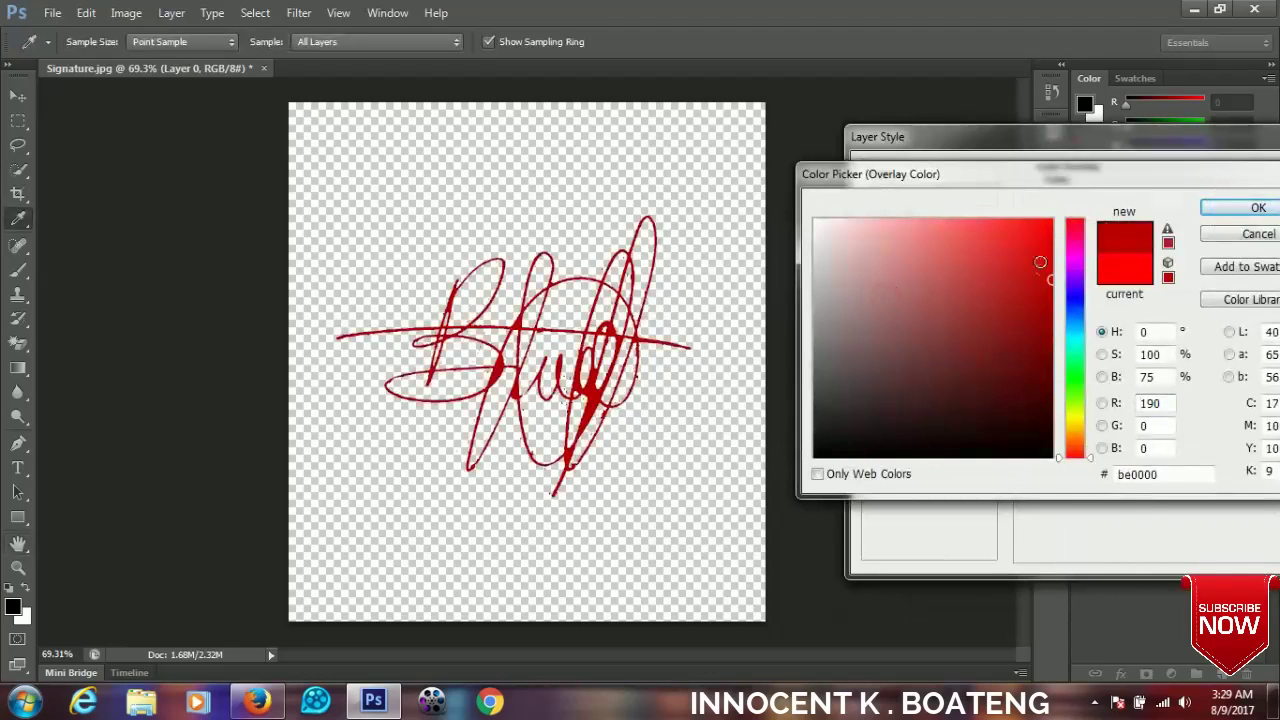
left_click(1236, 234)
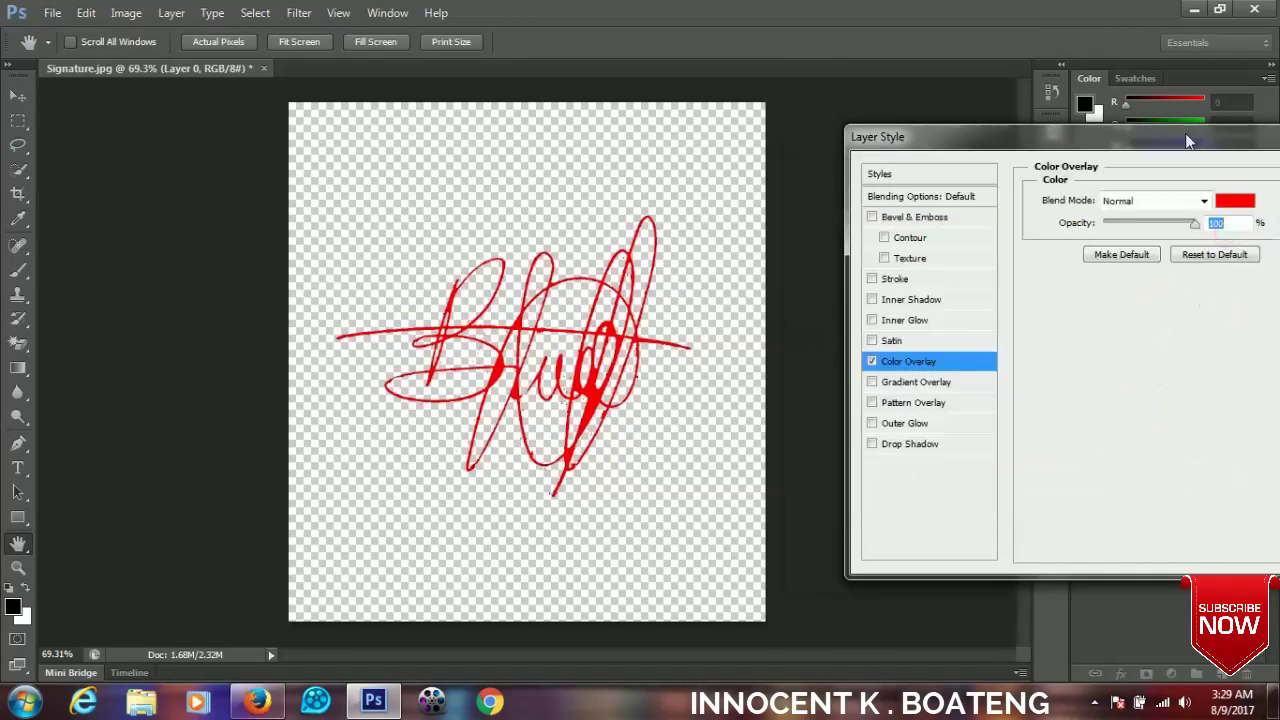
left_click_drag(1188, 141, 976, 141)
Cancel the red color overlay and create a new 7 × 5 inch white document.
left_click(1174, 203)
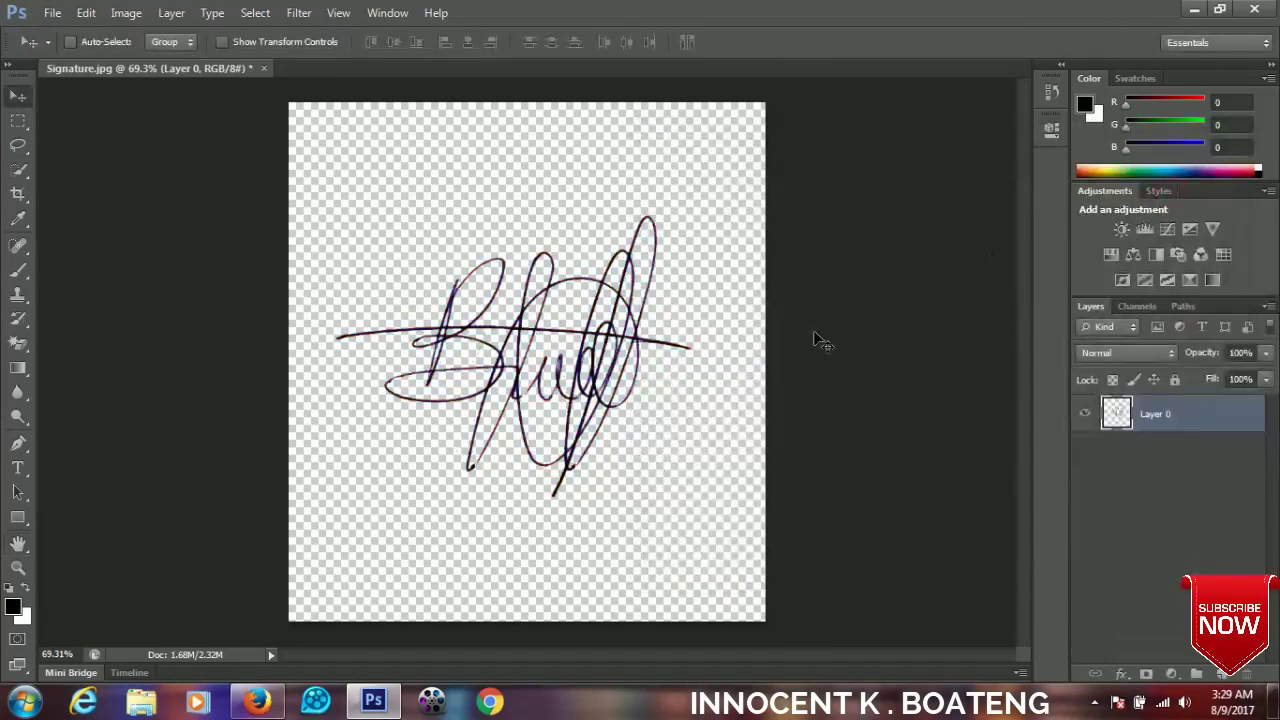
key("ctrl+n")
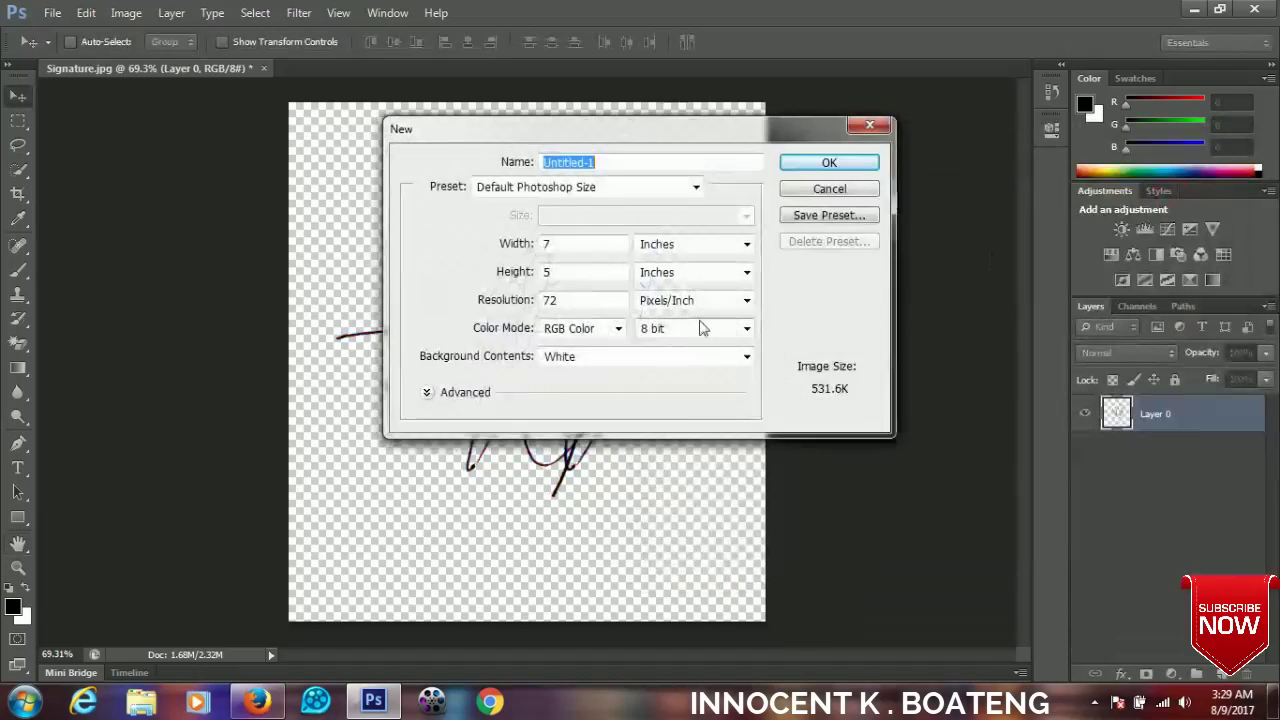
left_click_drag(580, 135, 741, 184)
left_click(1030, 210)
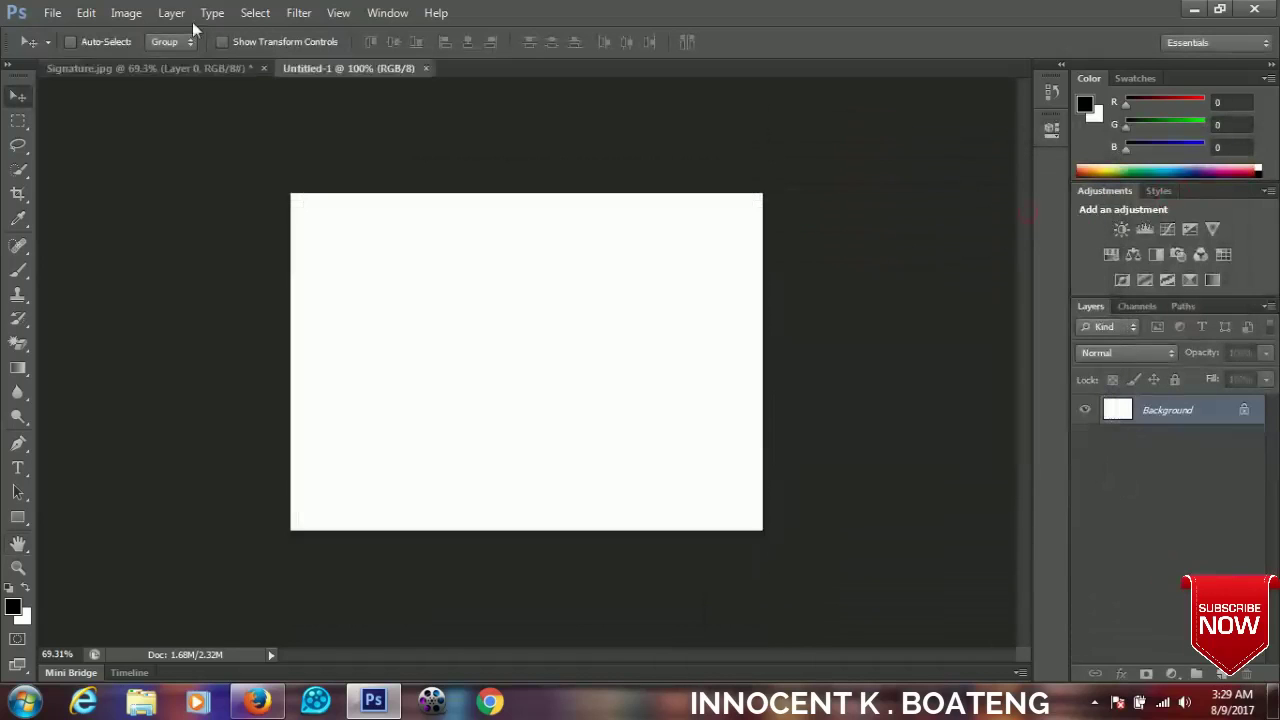
Drag the signature into Untitled-1 as Layer 1 and scale it down to fit.
left_click(160, 68)
left_click_drag(521, 352, 372, 67)
mouse_move(372, 68)
left_mouse_down()
mouse_move(420, 197)
mouse_move(503, 286)
mouse_move(533, 372)
left_mouse_up()
key("ctrl+t")
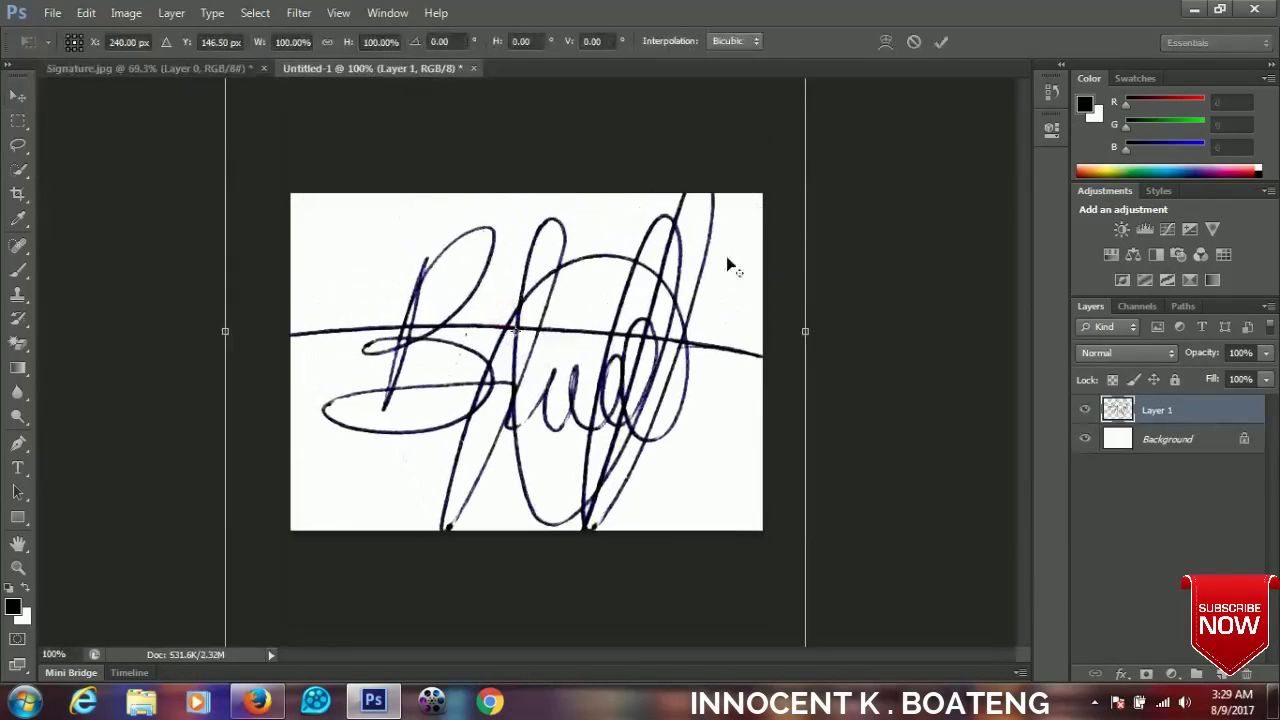
key("ctrl+minus")
key("ctrl+minus")
mouse_move(669, 530)
left_mouse_down()
mouse_move(634, 414)
mouse_move(606, 424)
mouse_move(578, 412)
left_mouse_up()
key("Return")
left_click(551, 383)
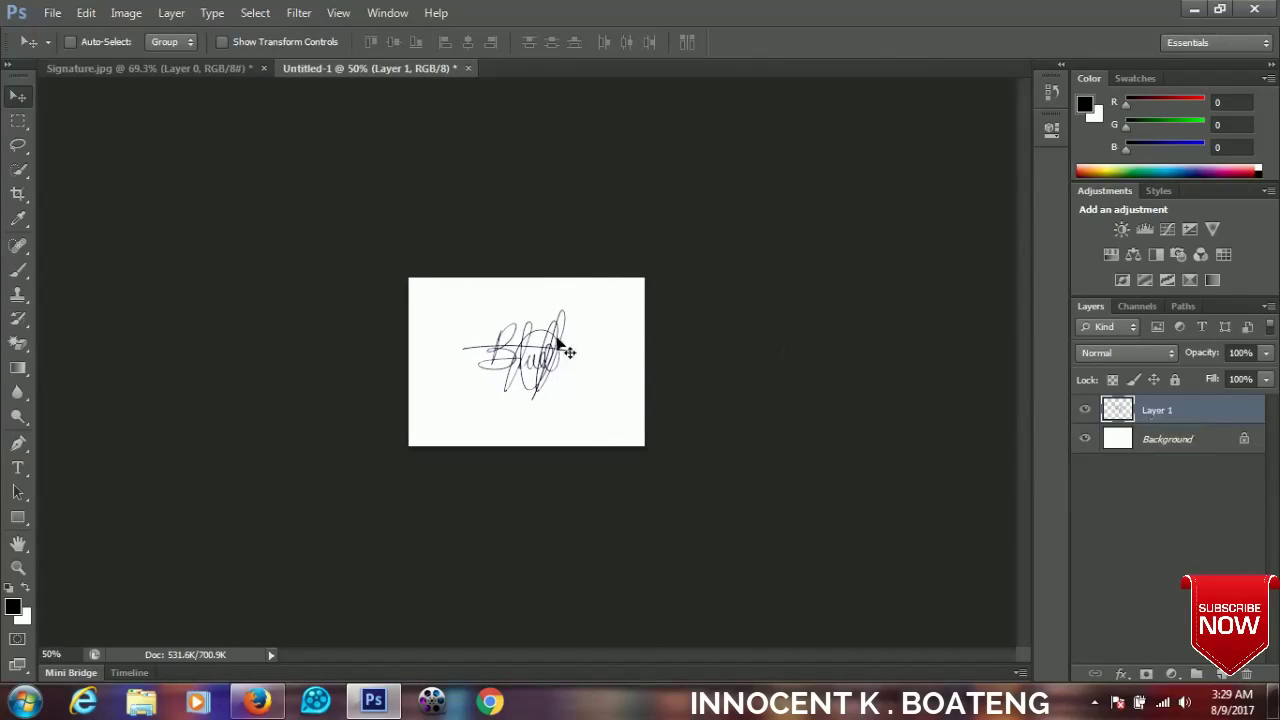
scroll(557, 345, "up", 4)
right_click(1195, 410)
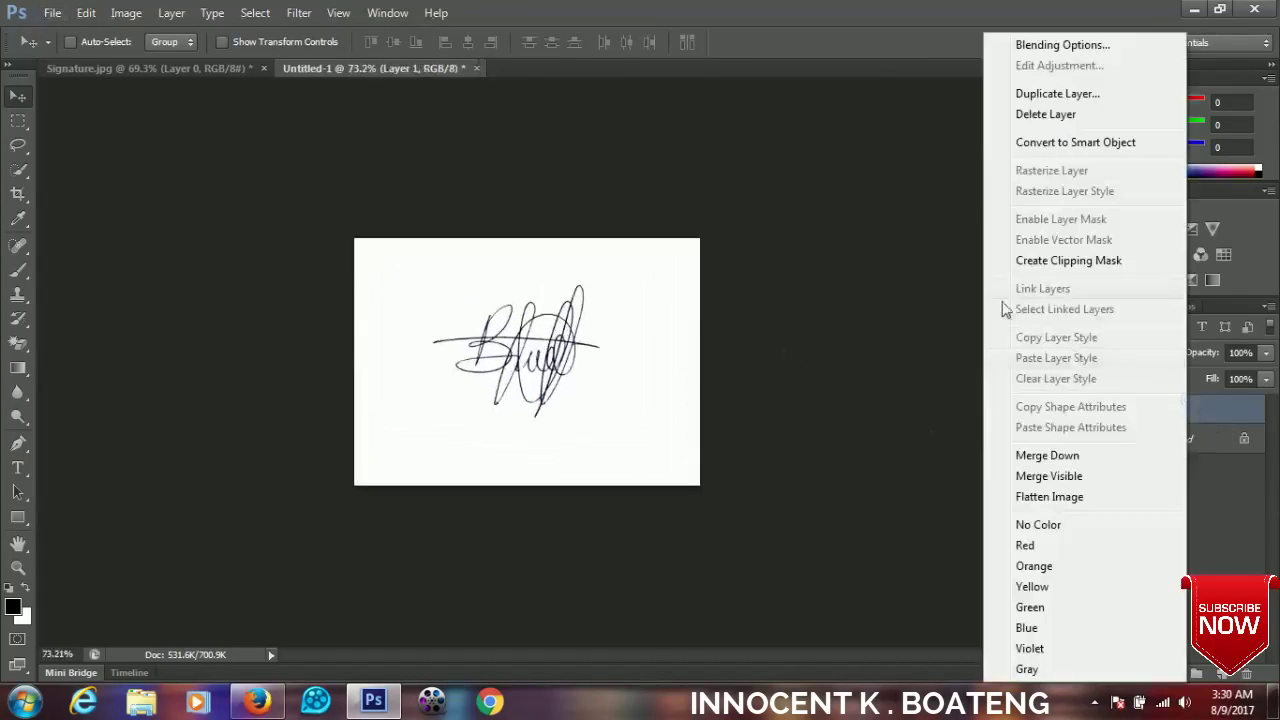
left_click(1060, 43)
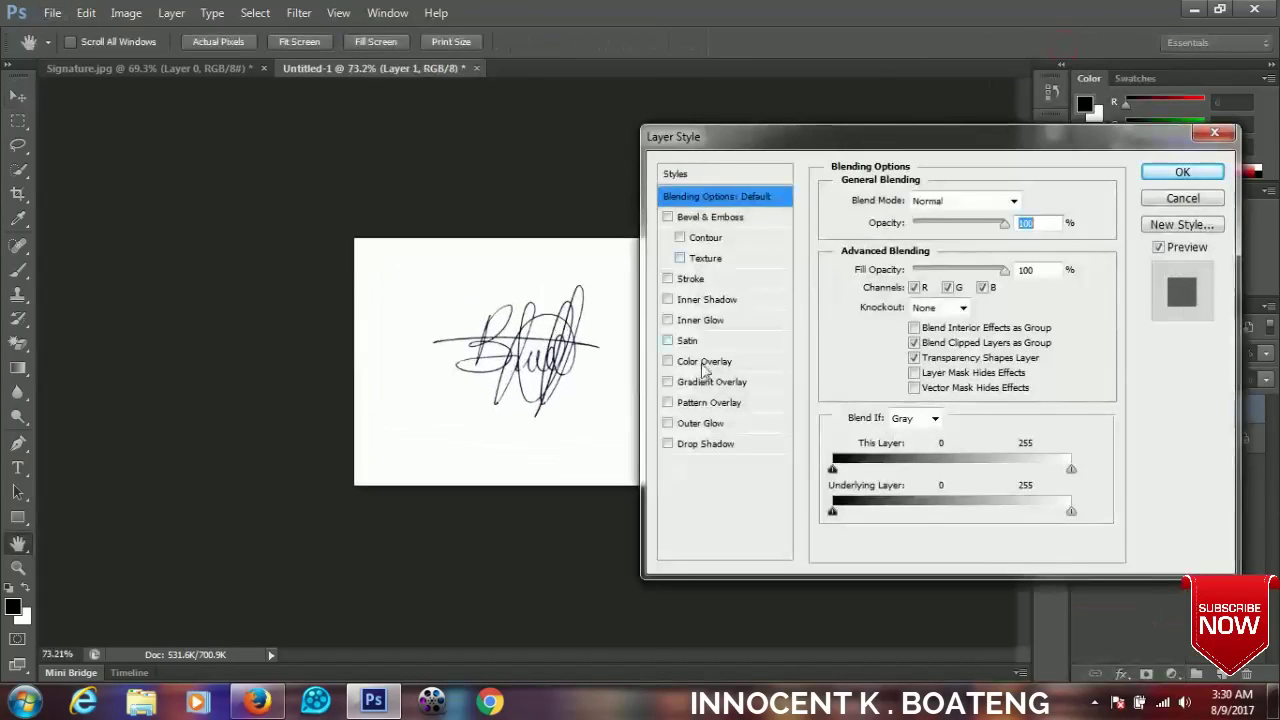
left_click(700, 365)
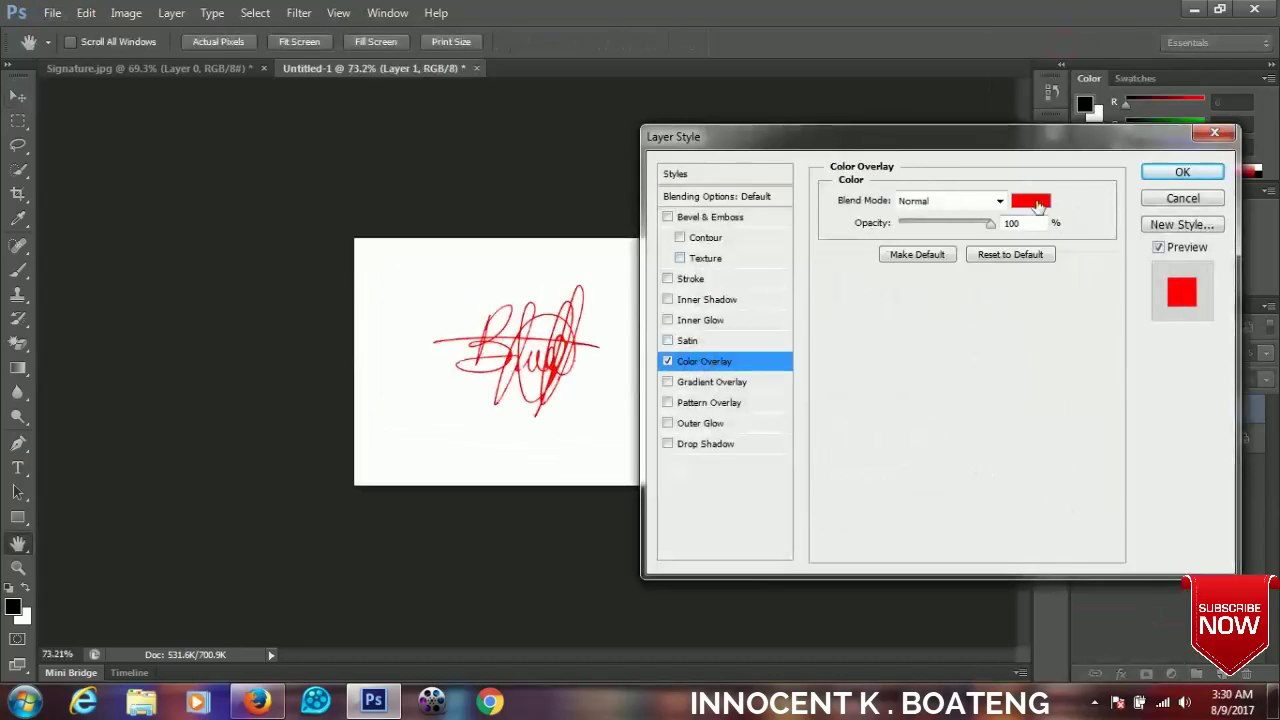
left_click(1035, 200)
left_click_drag(1010, 420, 1056, 460)
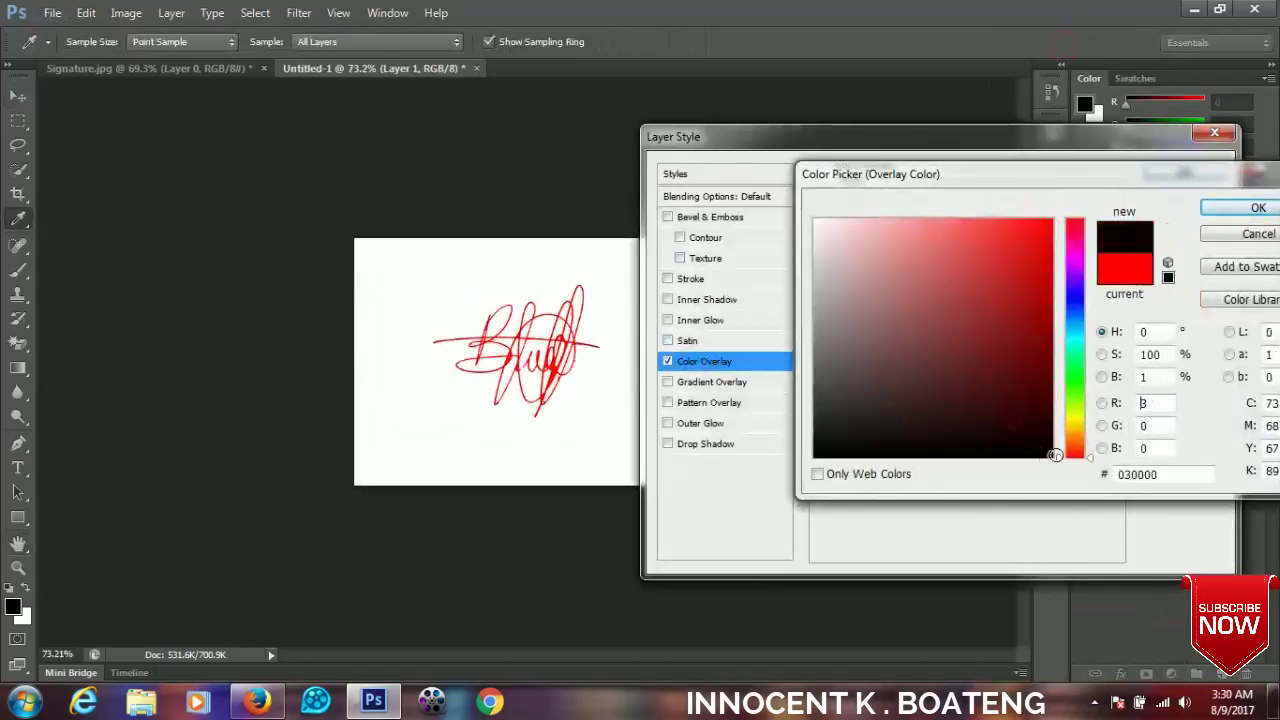
left_click(1077, 290)
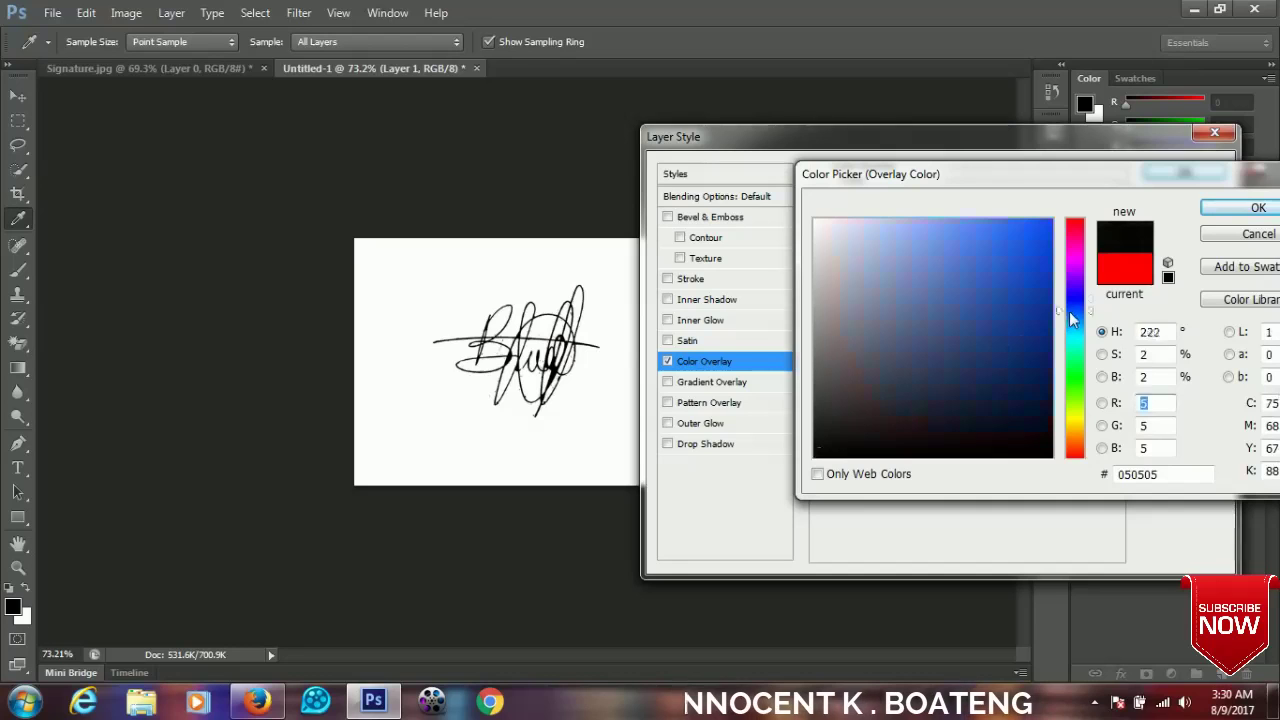
left_click(1050, 234)
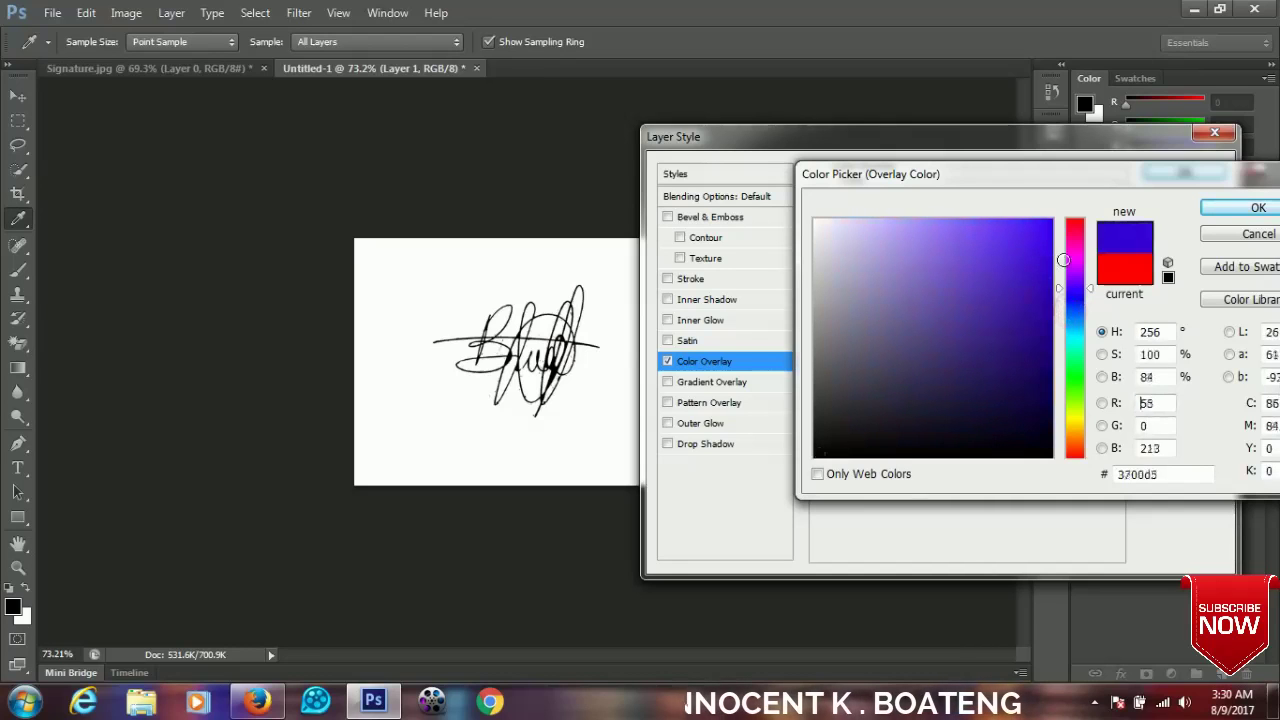
left_click(1077, 432)
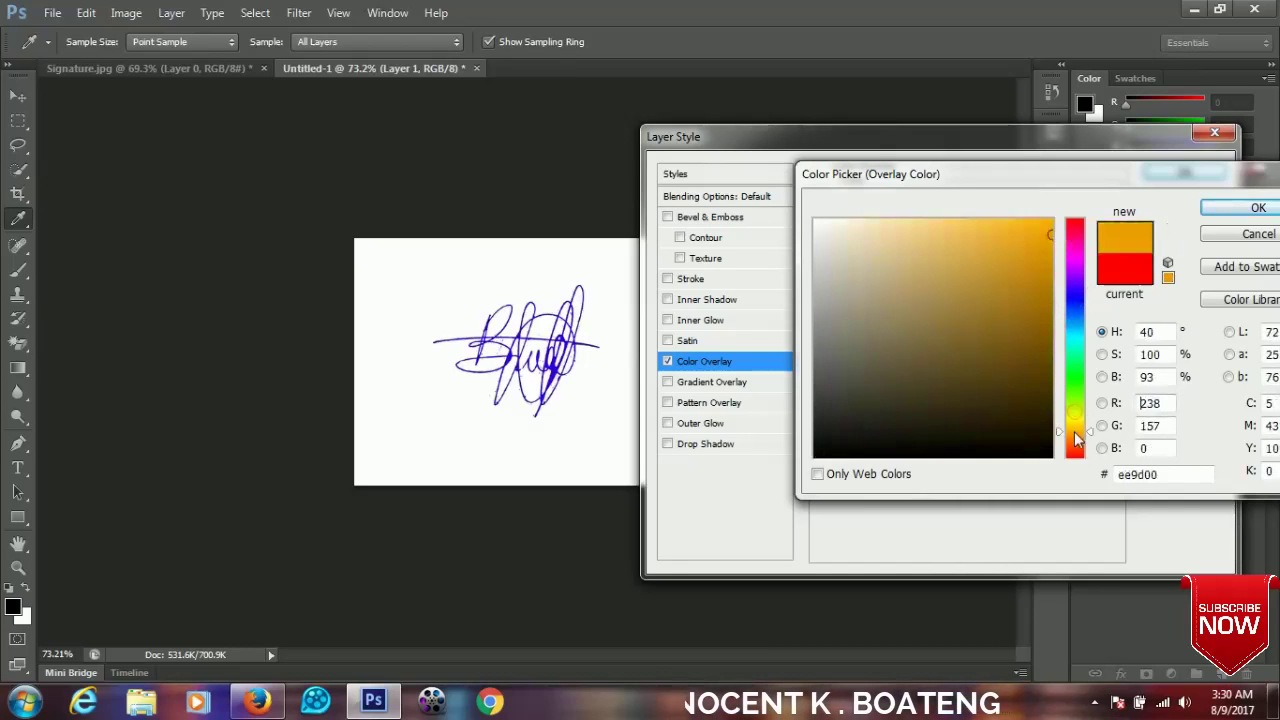
left_click(1216, 240)
left_click(1180, 198)
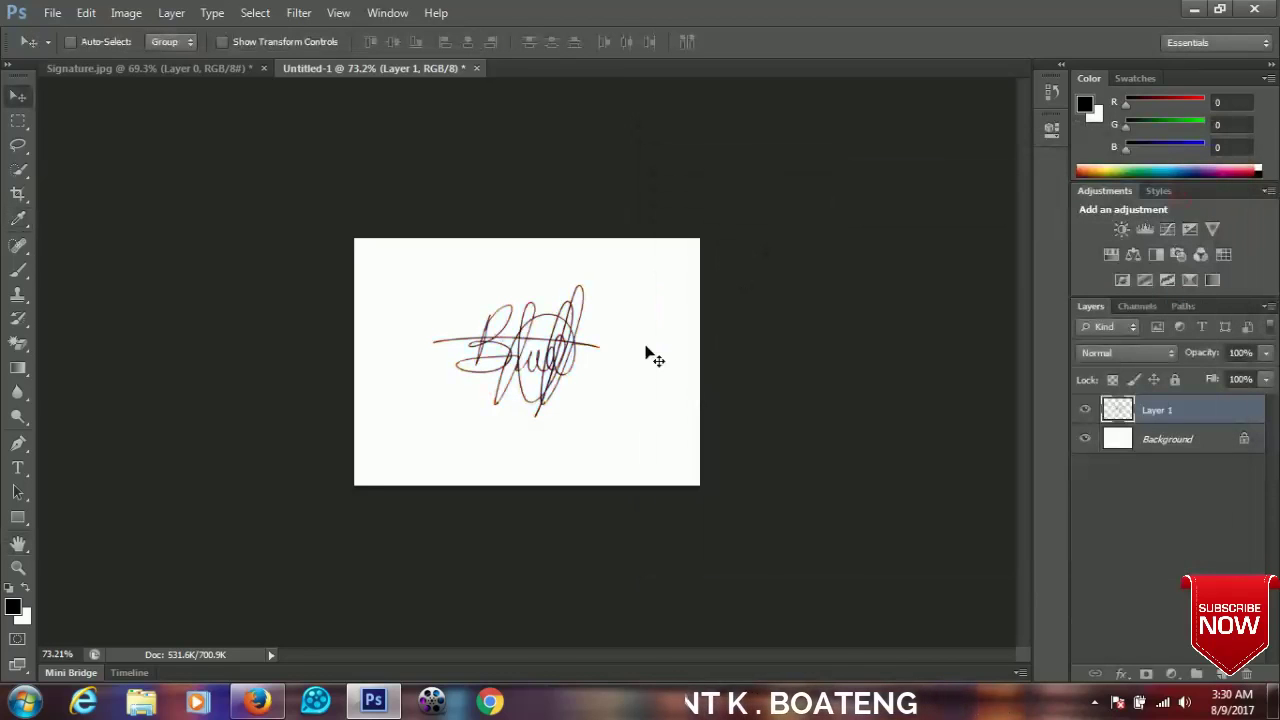
key("ctrl+minus")
key("ctrl+minus")
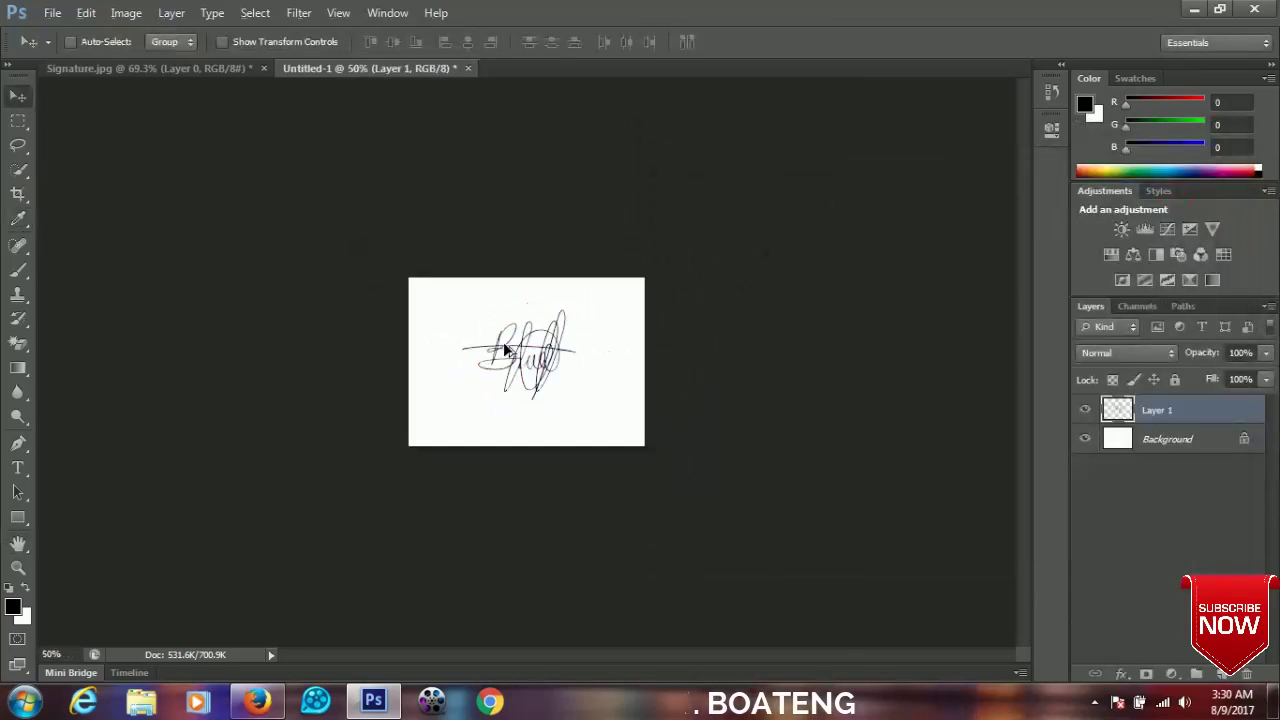
key("ctrl+plus")
key("ctrl+plus")
key("ctrl+plus")
key("ctrl+minus")
key("ctrl+minus")
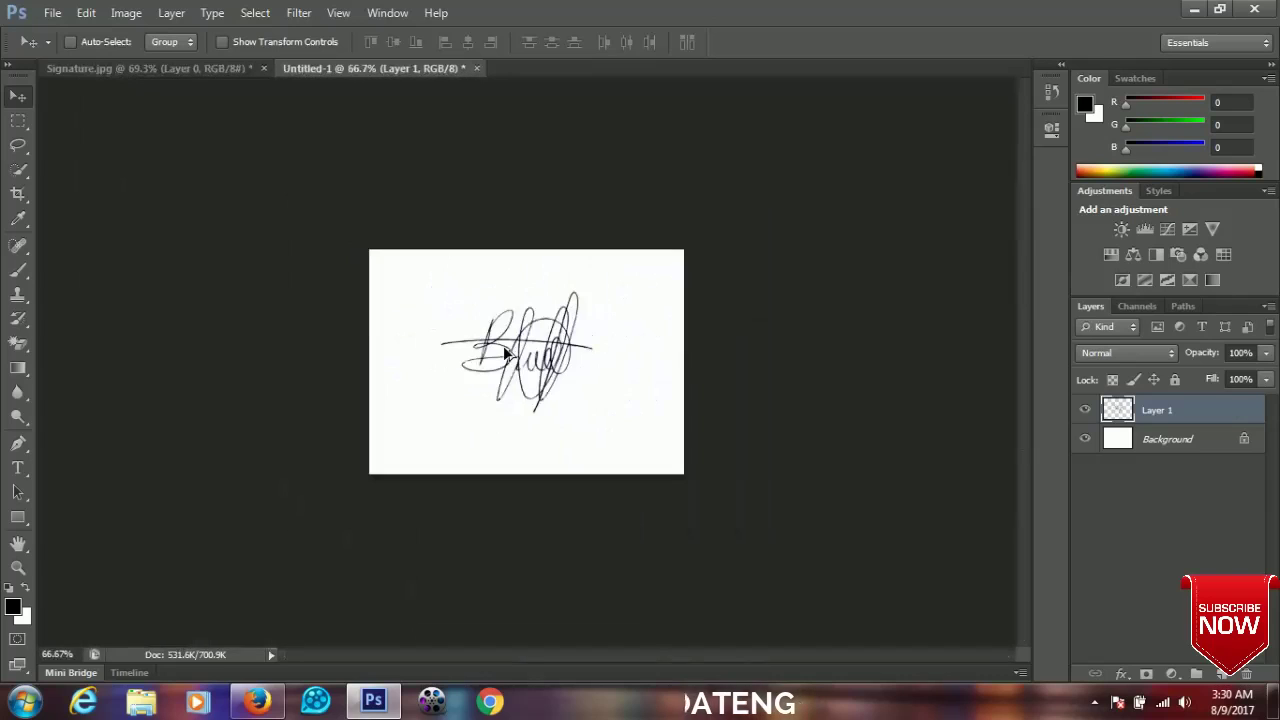